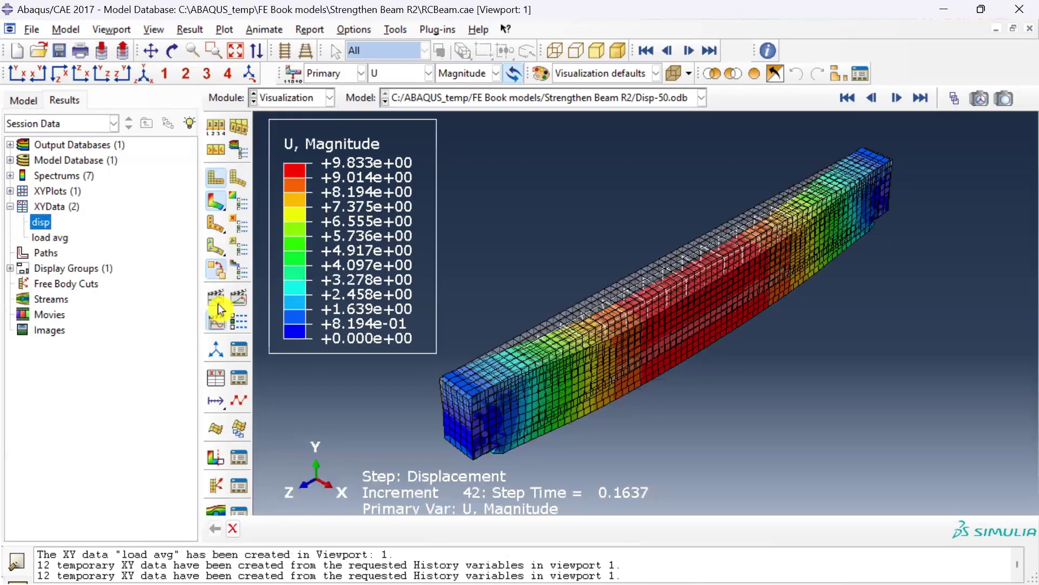
click(217, 304)
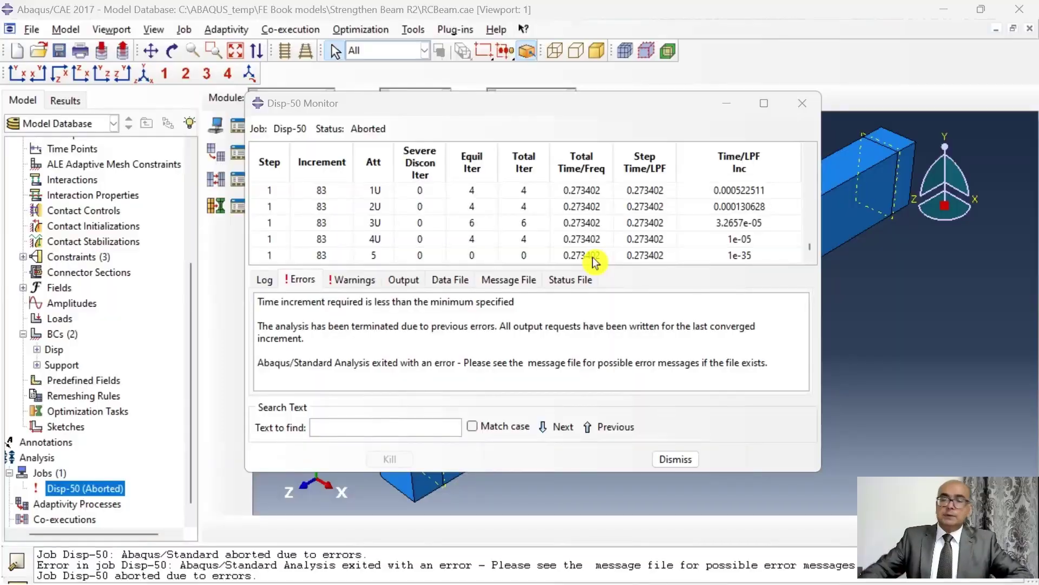
Step: Close the job monitor, open the results of job Disp-50, and plot the stress contours on the deformed shape
click(802, 103)
right_click(104, 487)
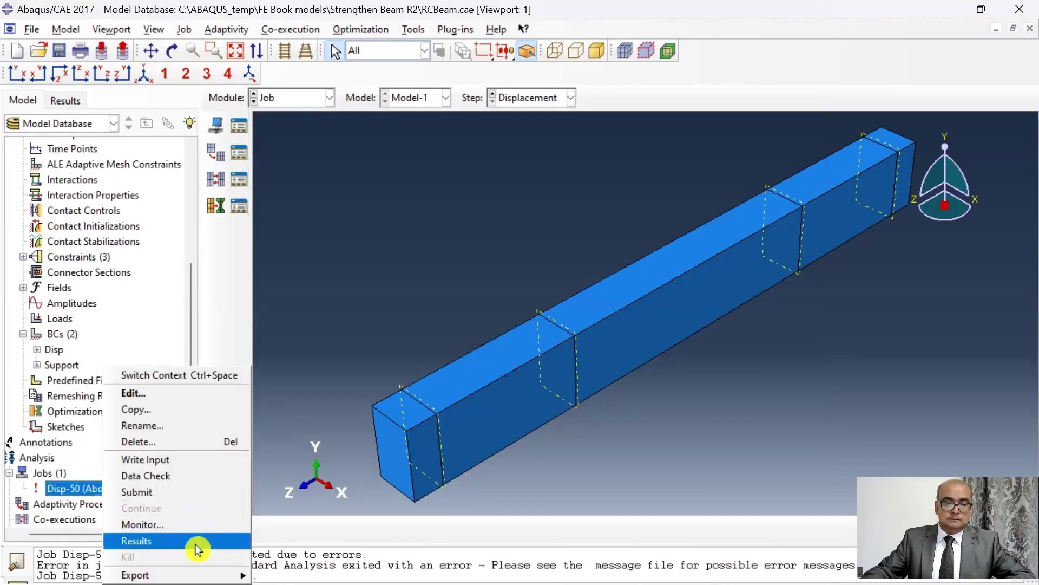
click(196, 543)
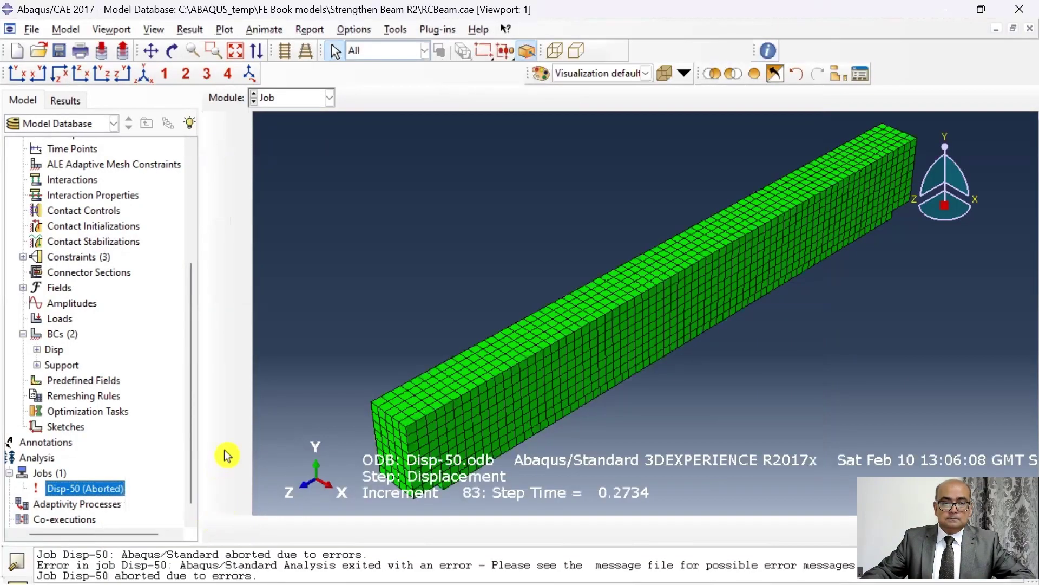
click(219, 204)
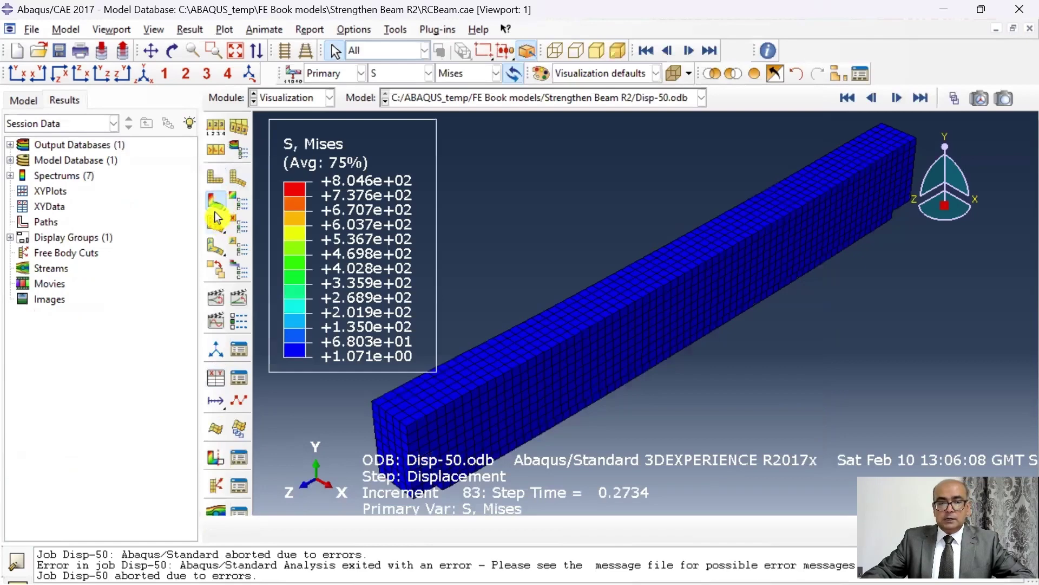
Step: Set the plot's deformation scale factor to a uniform value of 10
click(209, 75)
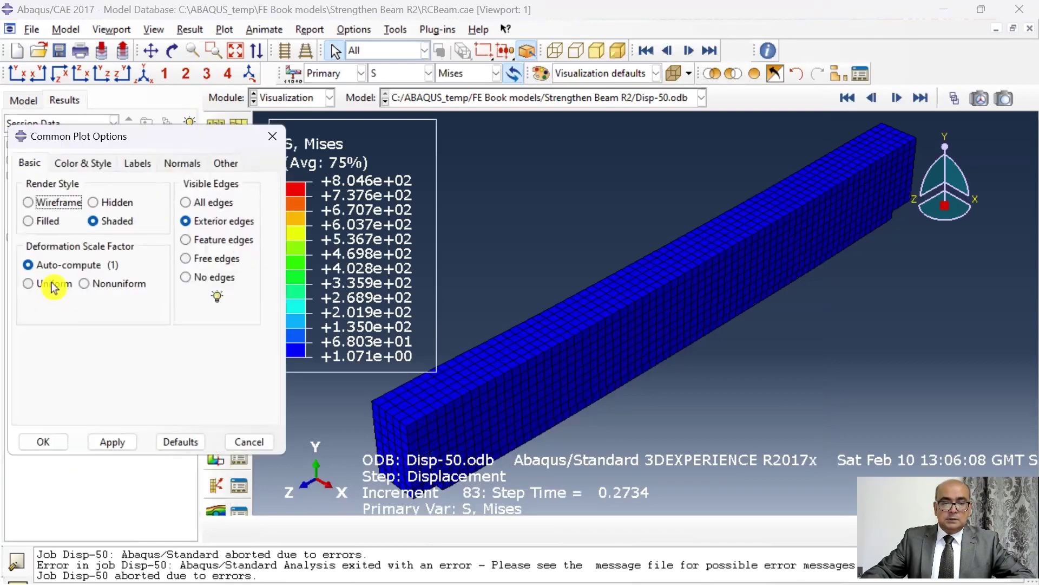
click(50, 283)
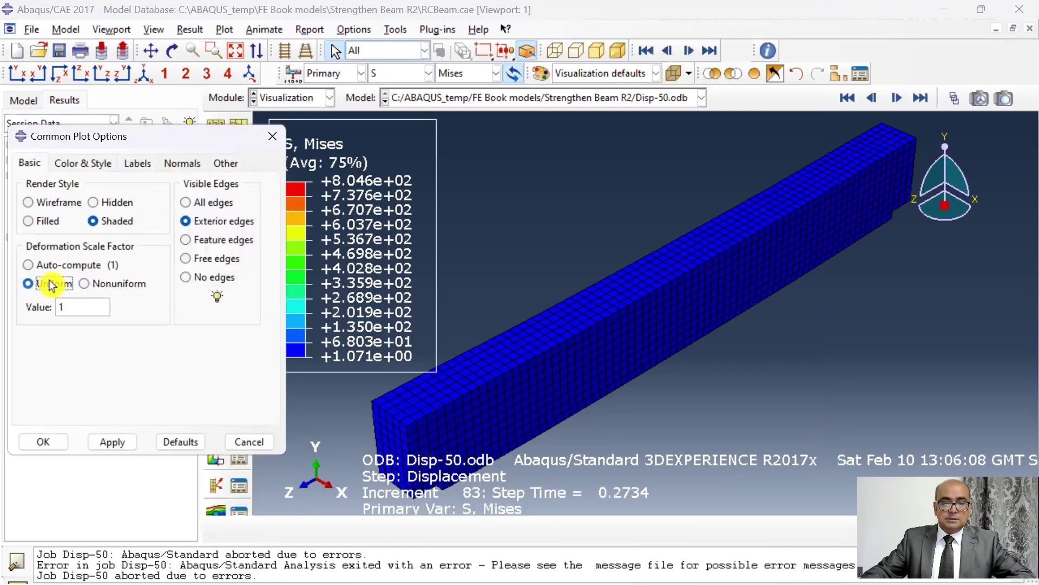
click(108, 314)
text(0)
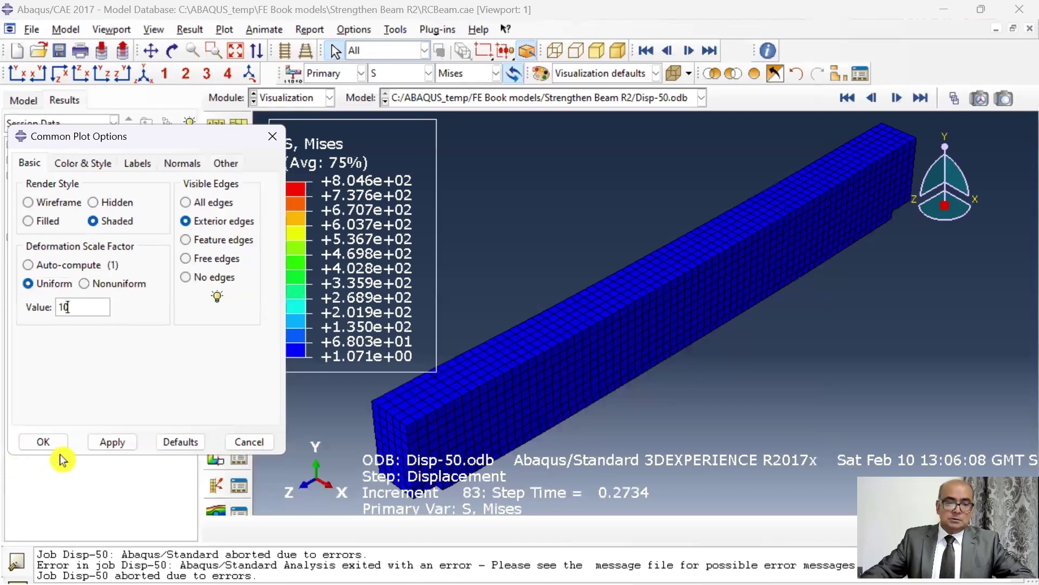
click(53, 441)
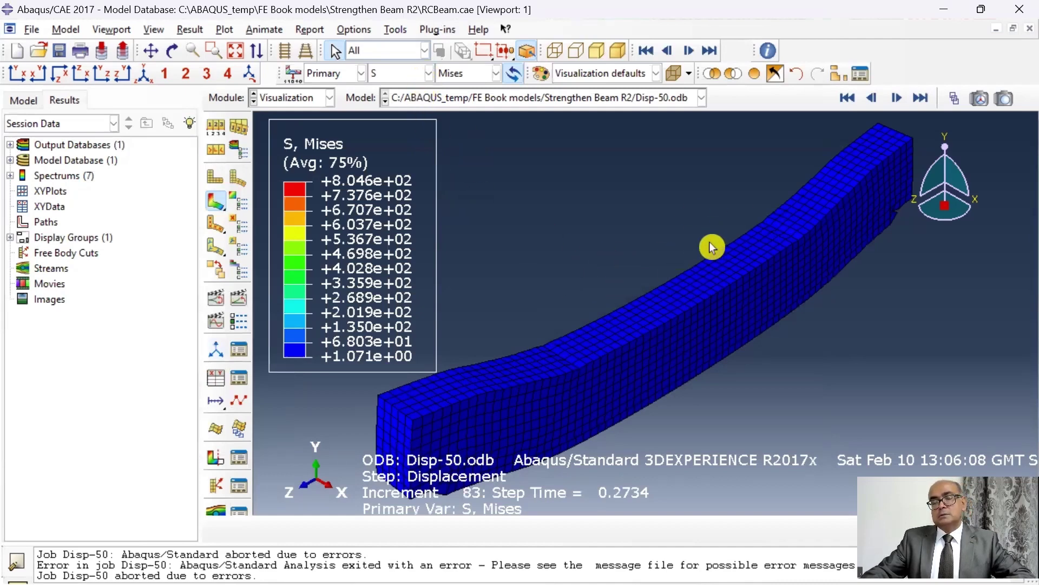
Step: Specify the contour plot limits with a maximum of 24 and a minimum of 0
click(245, 197)
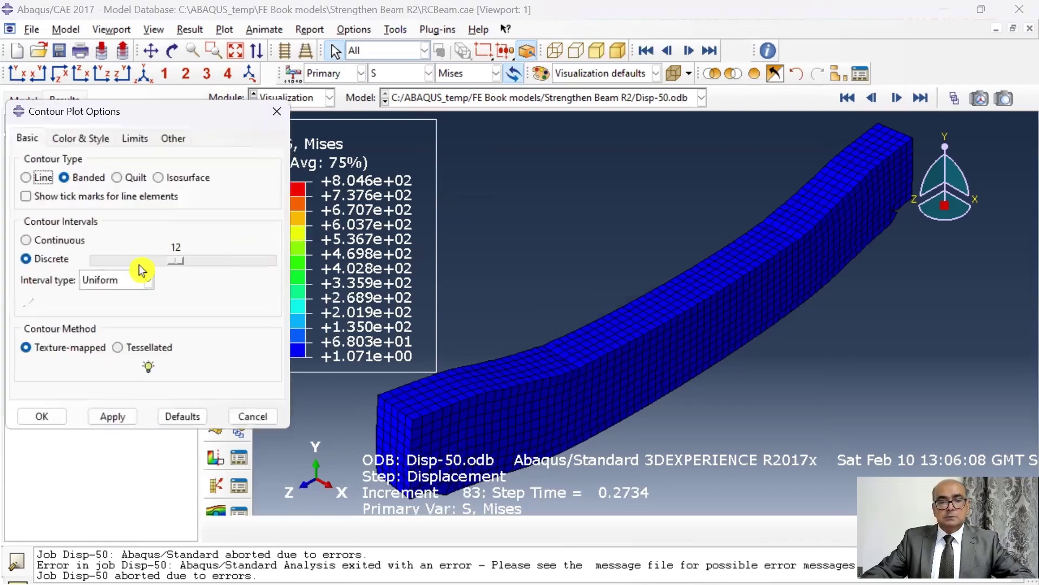
click(134, 138)
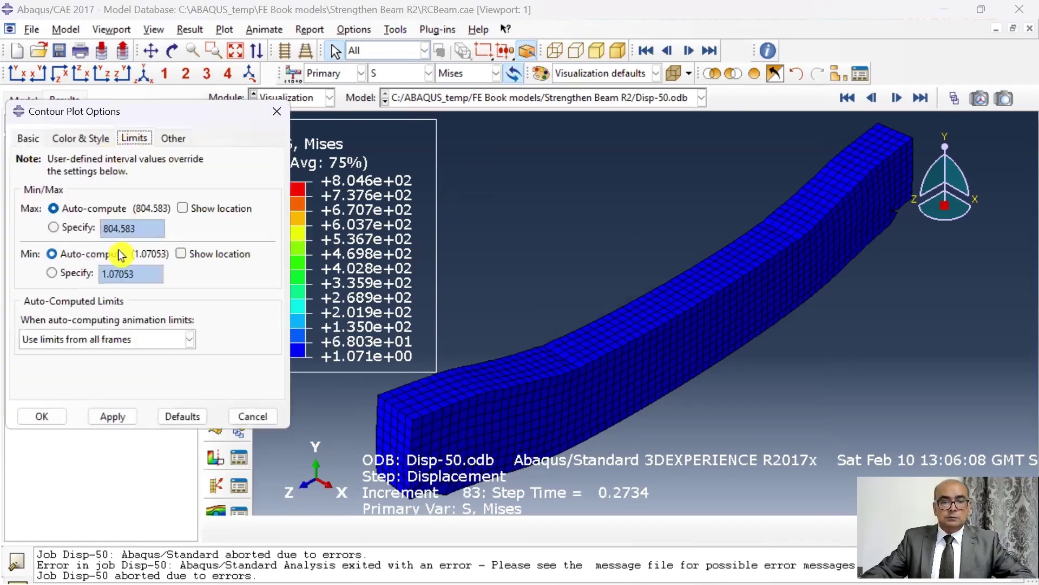
click(71, 230)
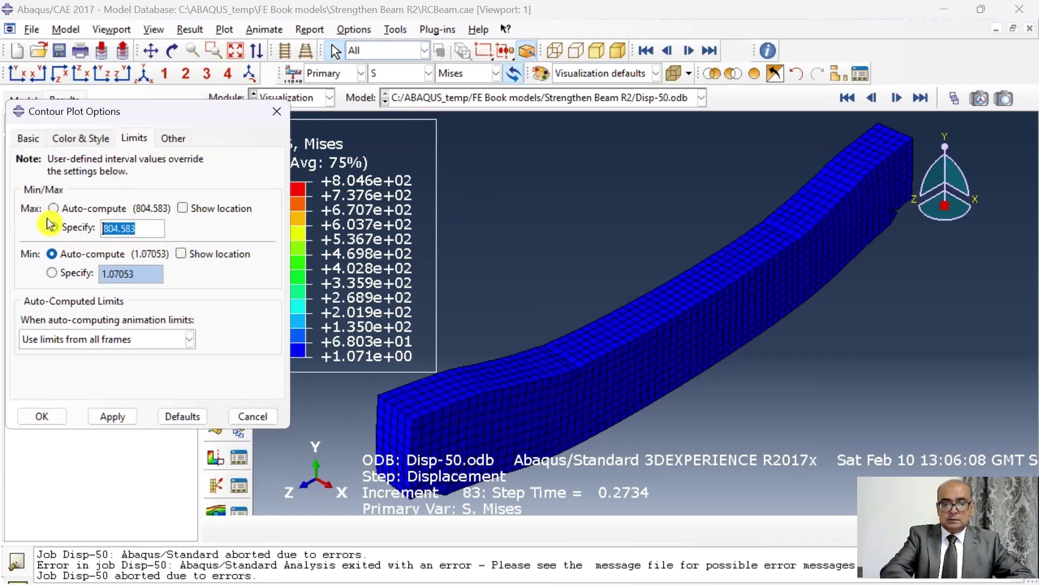
text(3)
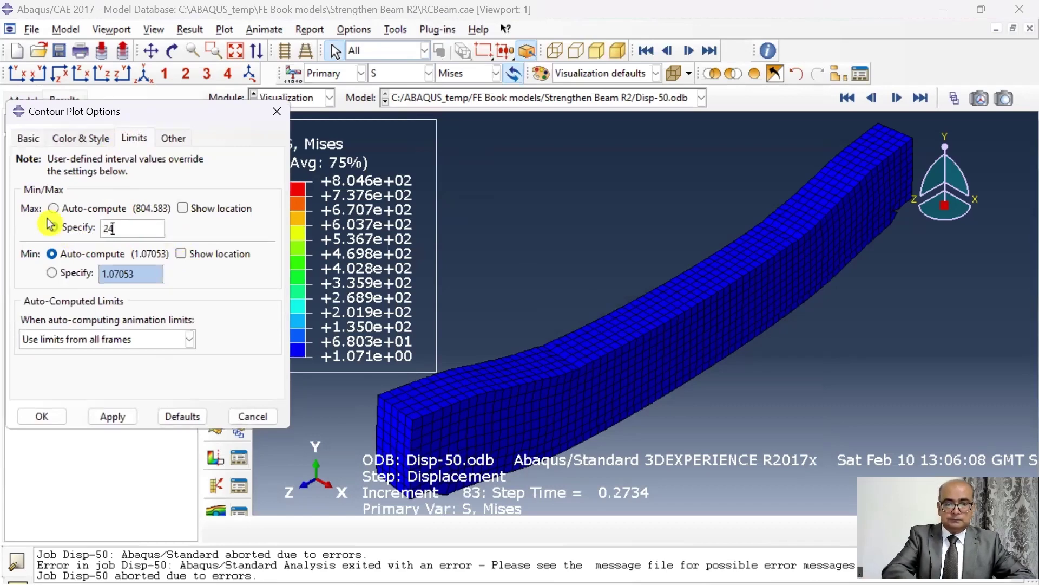
text(4)
click(73, 273)
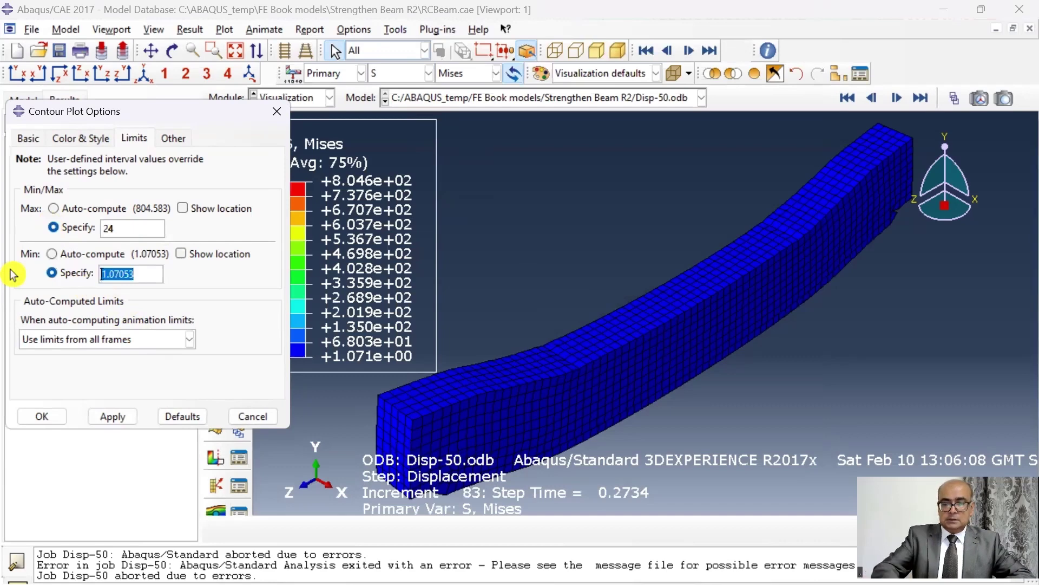
text(0)
click(112, 420)
click(41, 416)
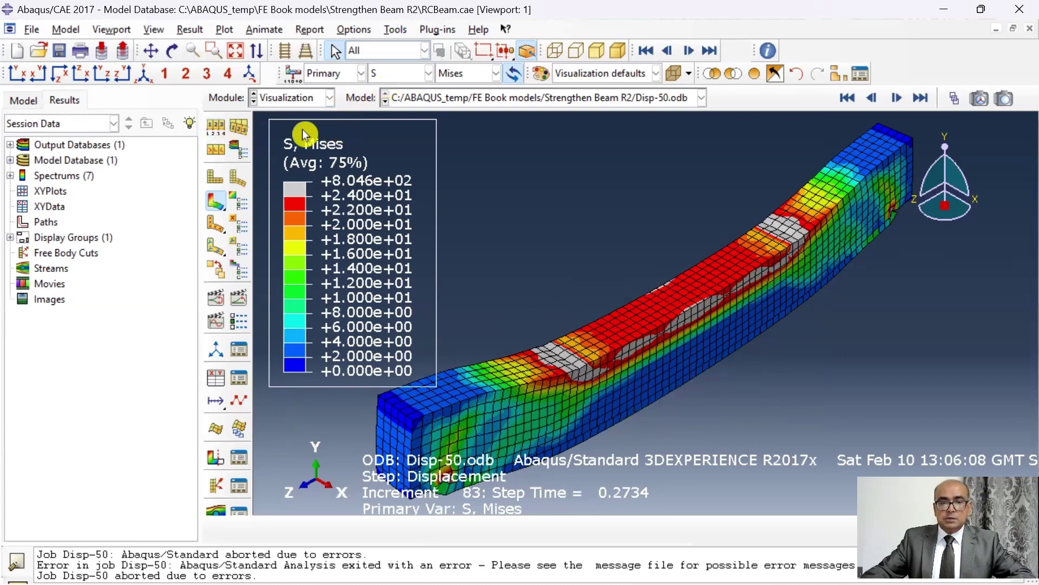
Step: Set the maximum contour limit to 0.002 and display the PEEQ equivalent plastic strain output
click(223, 151)
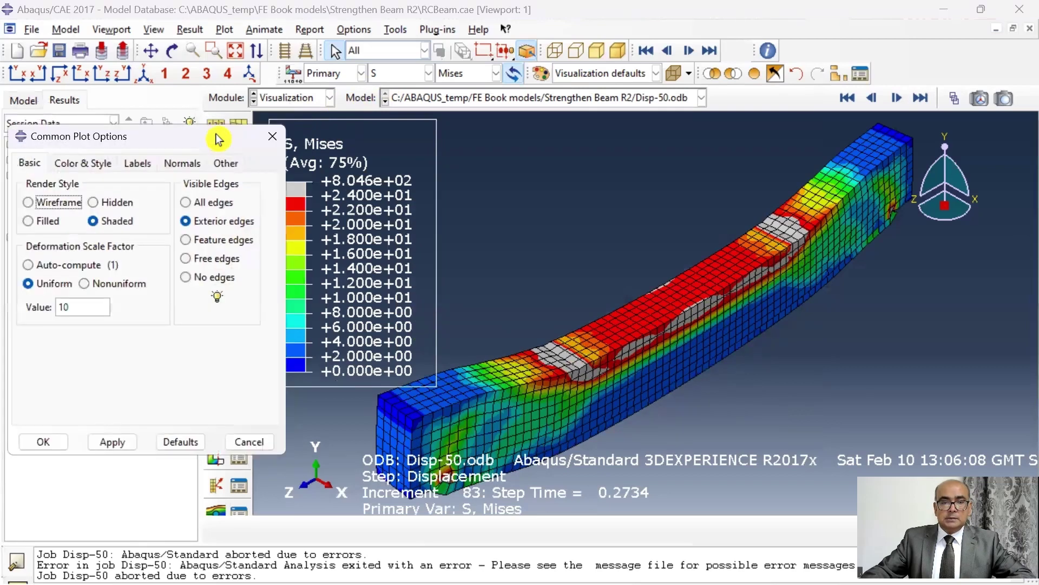
click(272, 136)
click(242, 203)
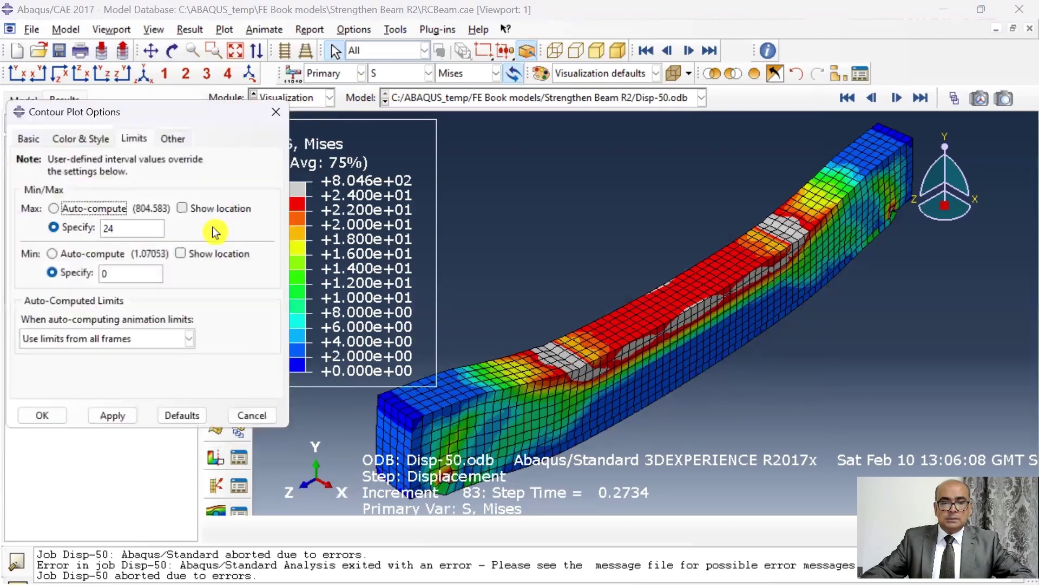
double_click(124, 228)
text(0)
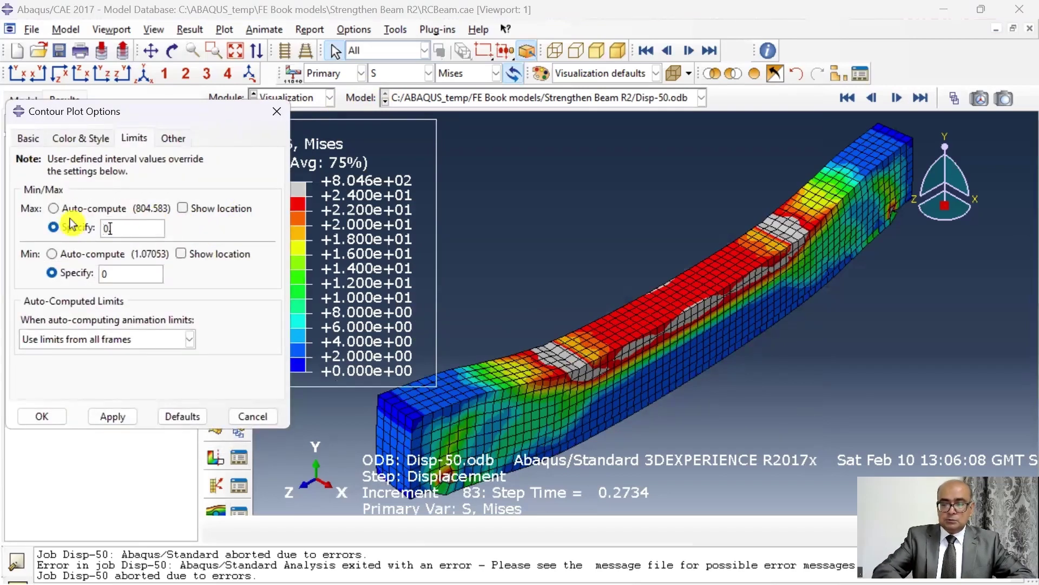
text(0.002)
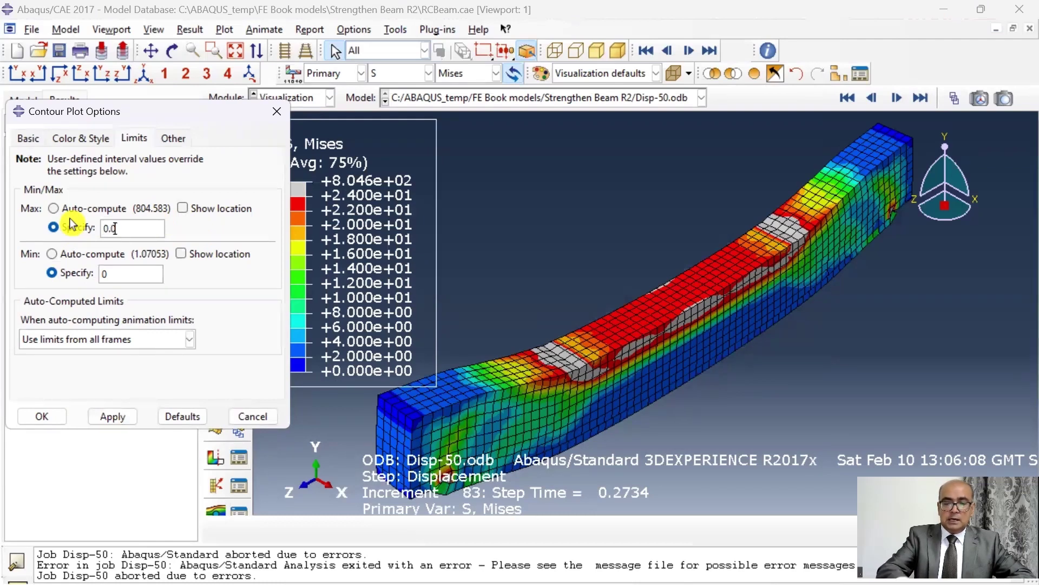
click(58, 422)
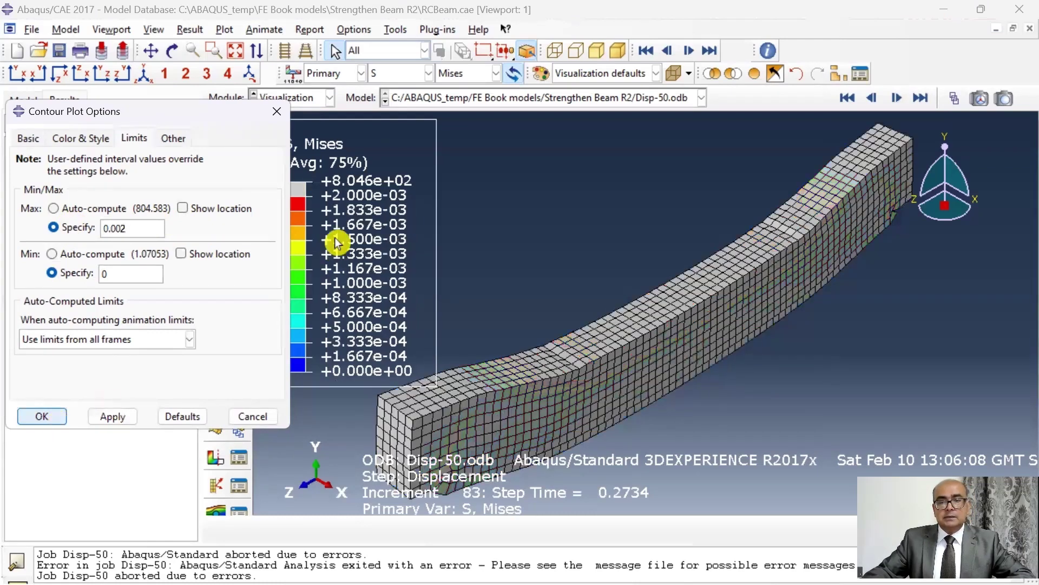
click(428, 75)
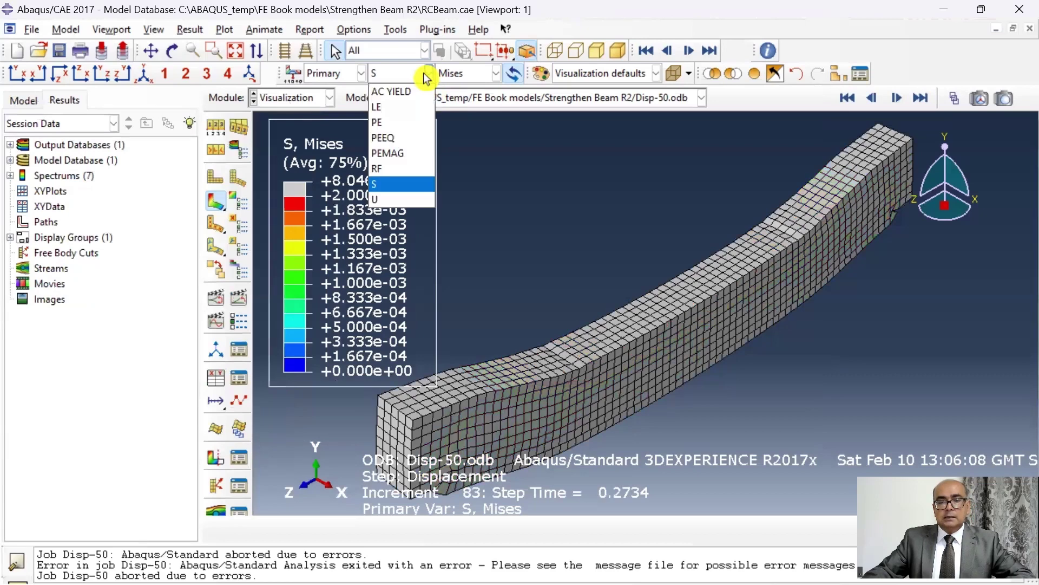
click(403, 139)
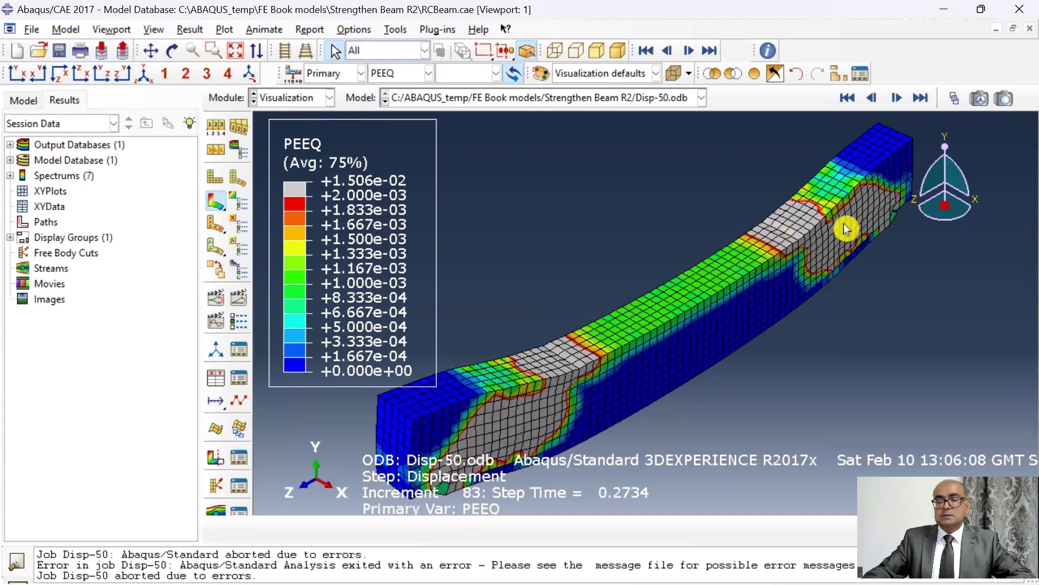
Step: Switch to Acrobat and examine the 2022 paper's load-displacement curves and the Table 7 summary of beam test results
mouse_move(579, 583)
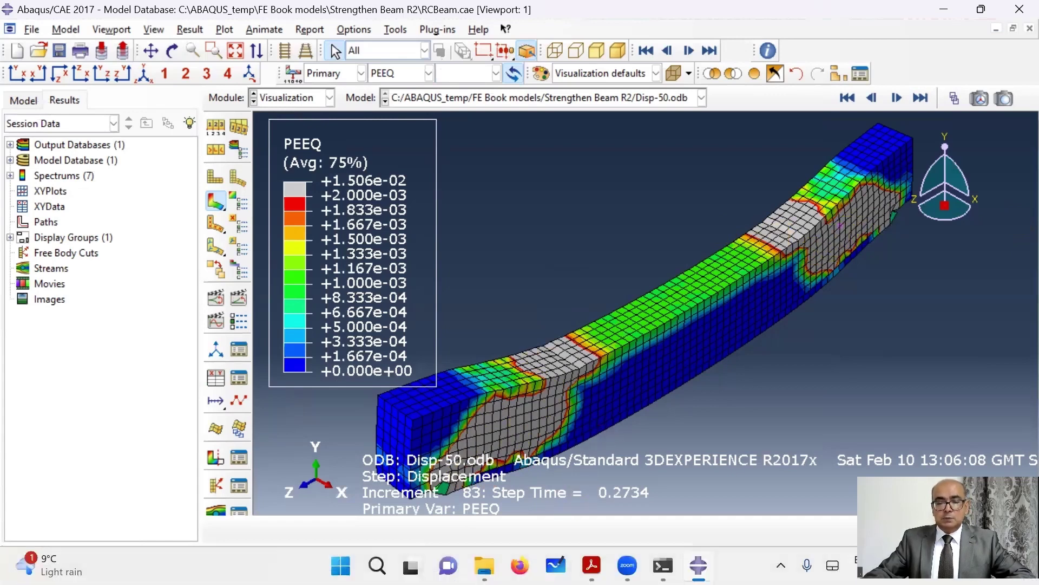
mouse_move(592, 565)
click(643, 483)
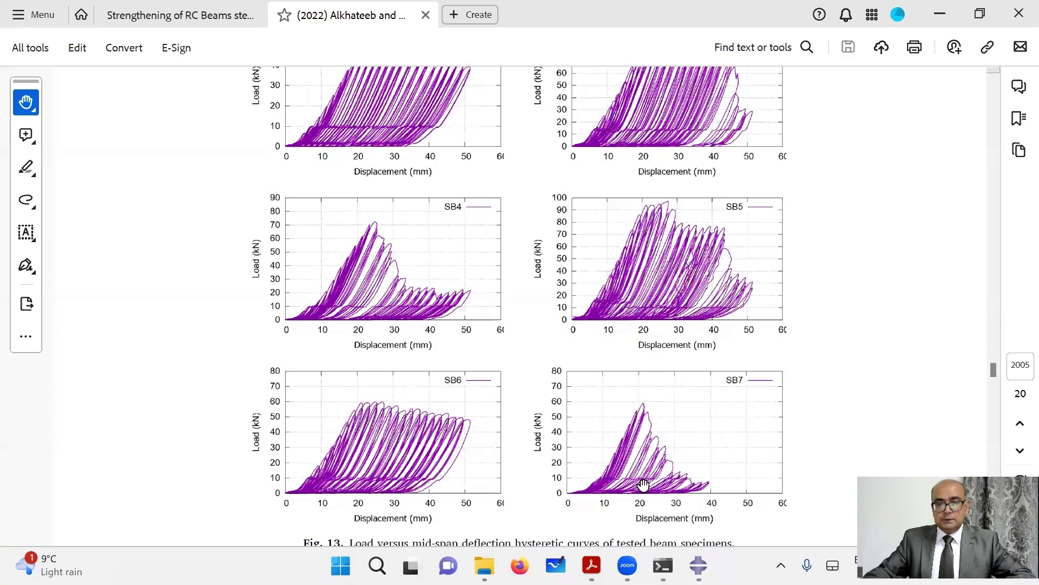
scroll(698, 238, up, 15)
scroll(151, 227, down, 8)
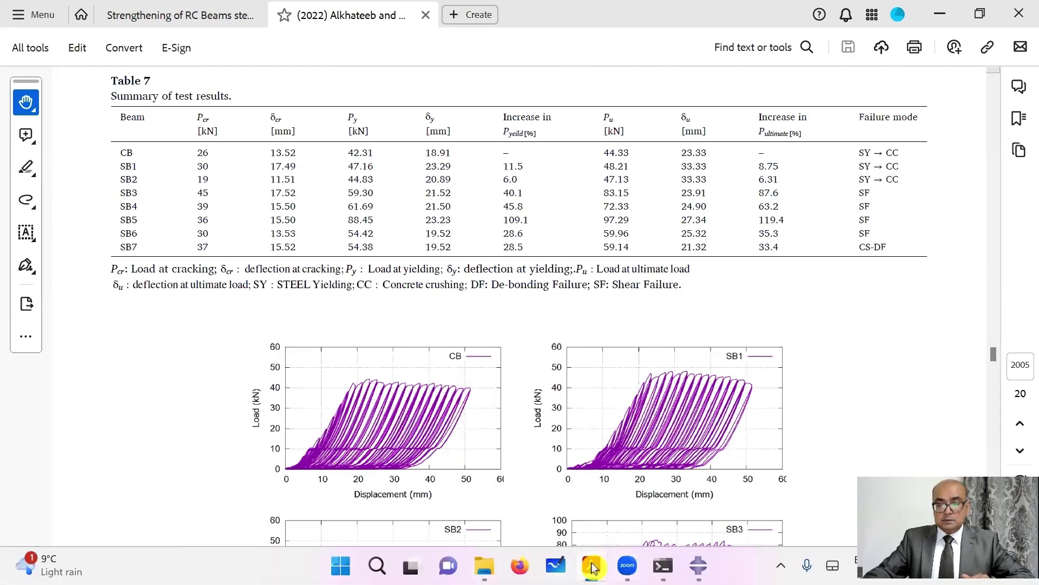
Step: Bring up the Strengthening of RC Beams document and look further through its pages
mouse_move(592, 565)
click(535, 504)
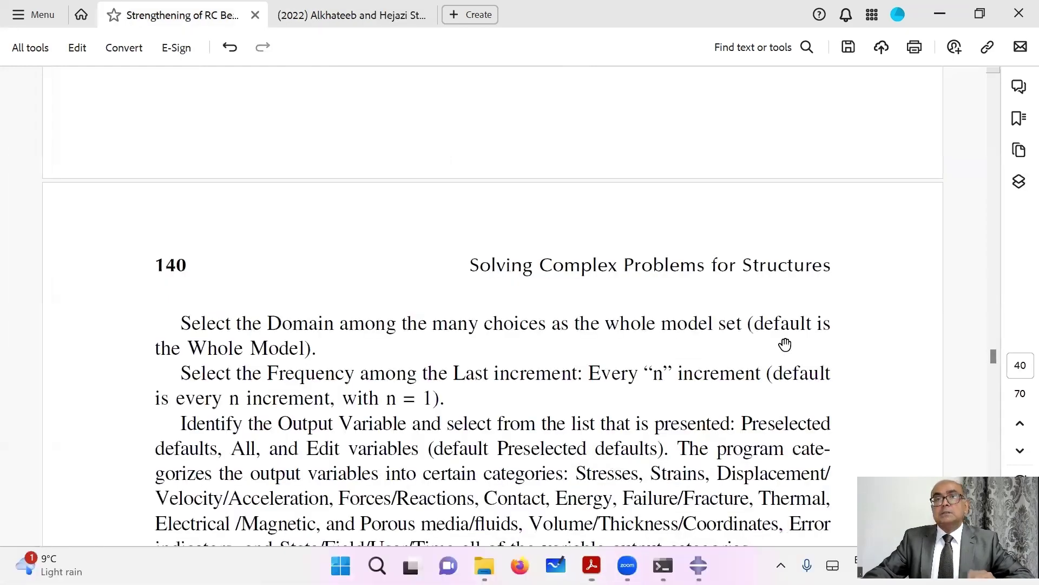
drag(996, 358, 996, 379)
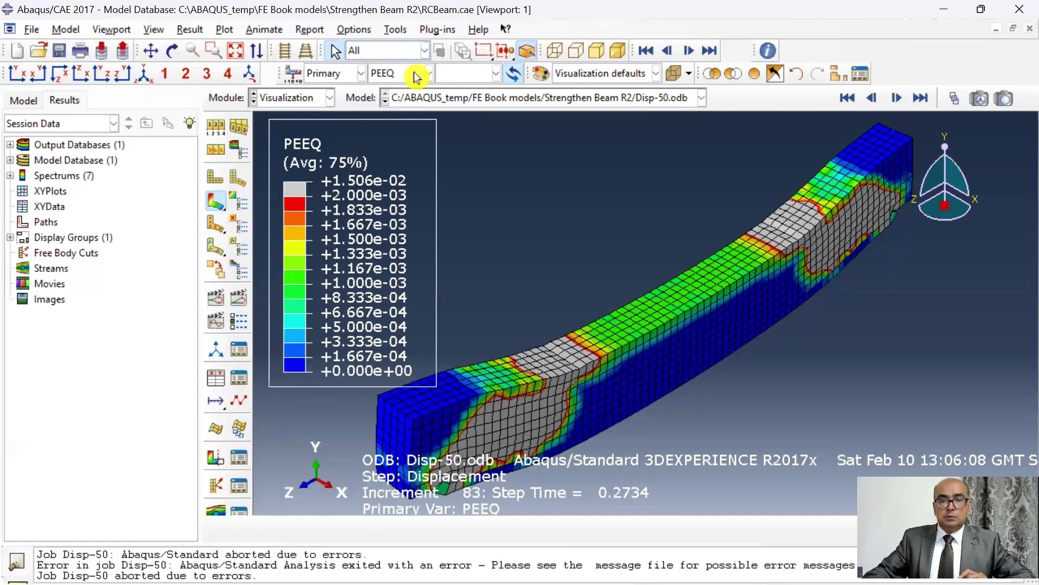
Step: Switch back to Abaqus/CAE and return both the maximum and minimum contour limits to auto-compute
click(416, 74)
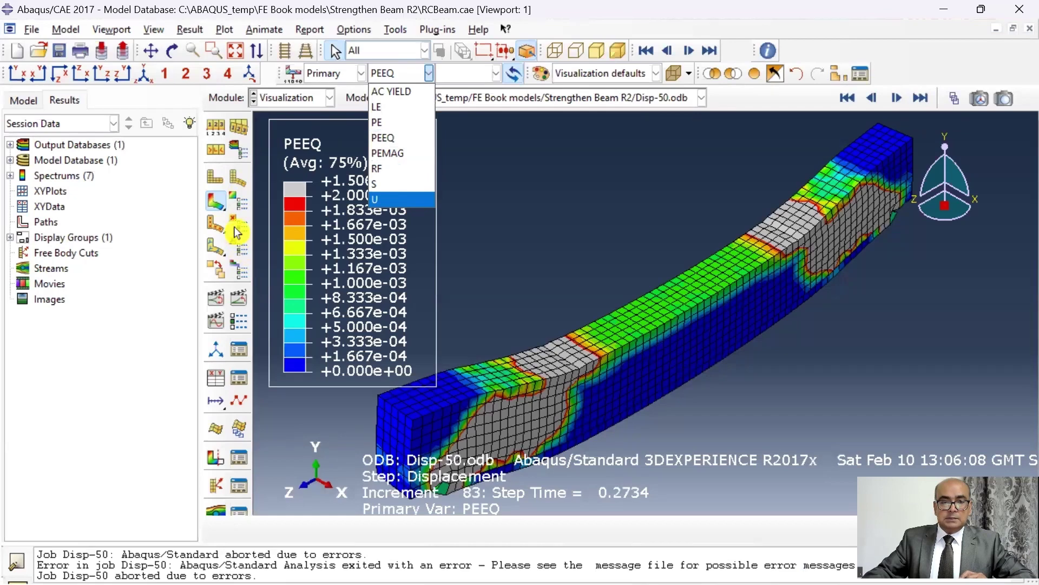
click(239, 205)
click(238, 206)
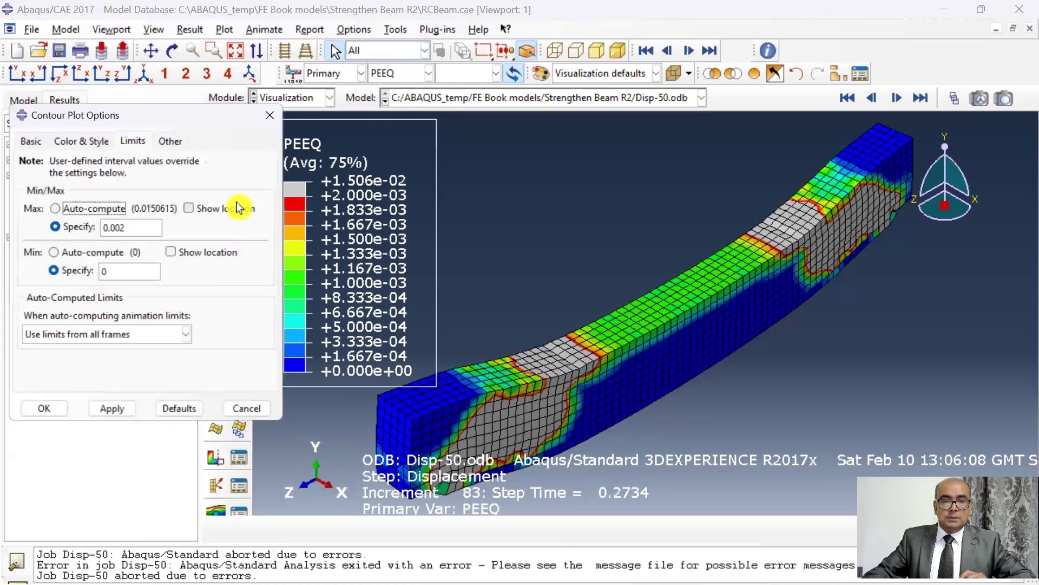
click(67, 208)
click(70, 254)
click(42, 416)
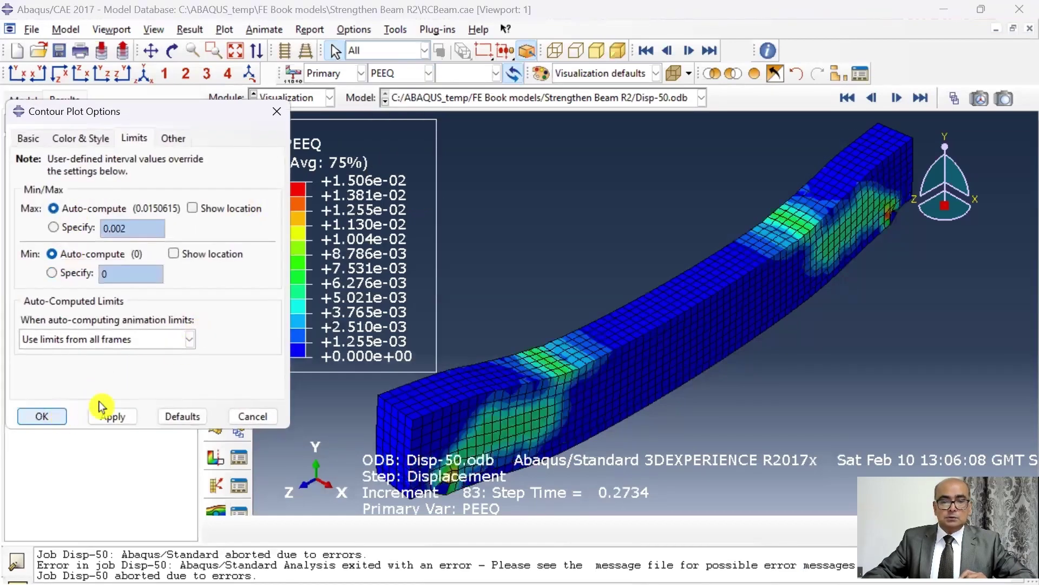
Step: Create XY data from ODB history output and plot the U2 spatial displacements for all listed nodes, from node 4 to node 270
double_click(49, 206)
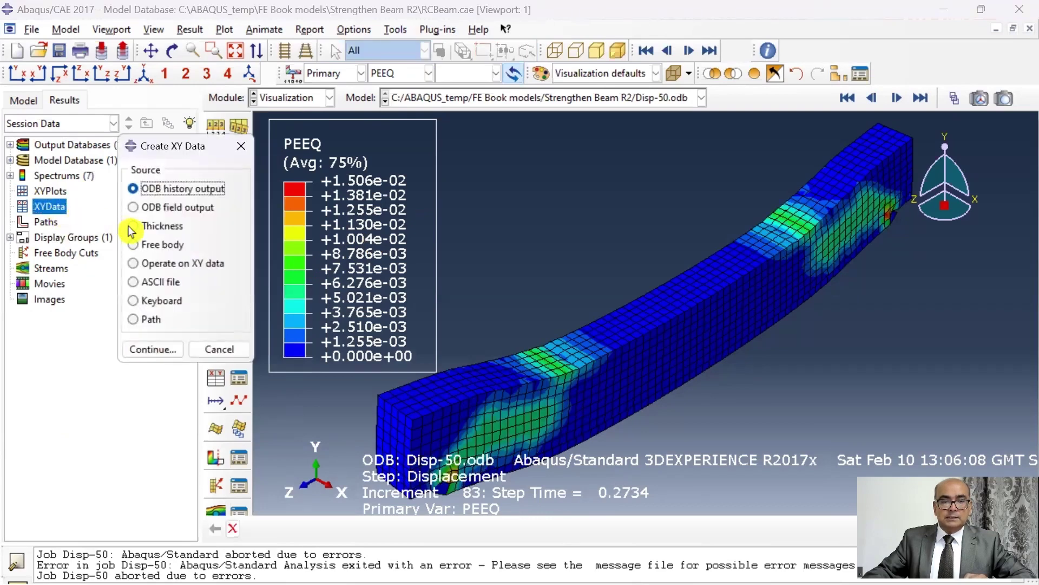
click(158, 351)
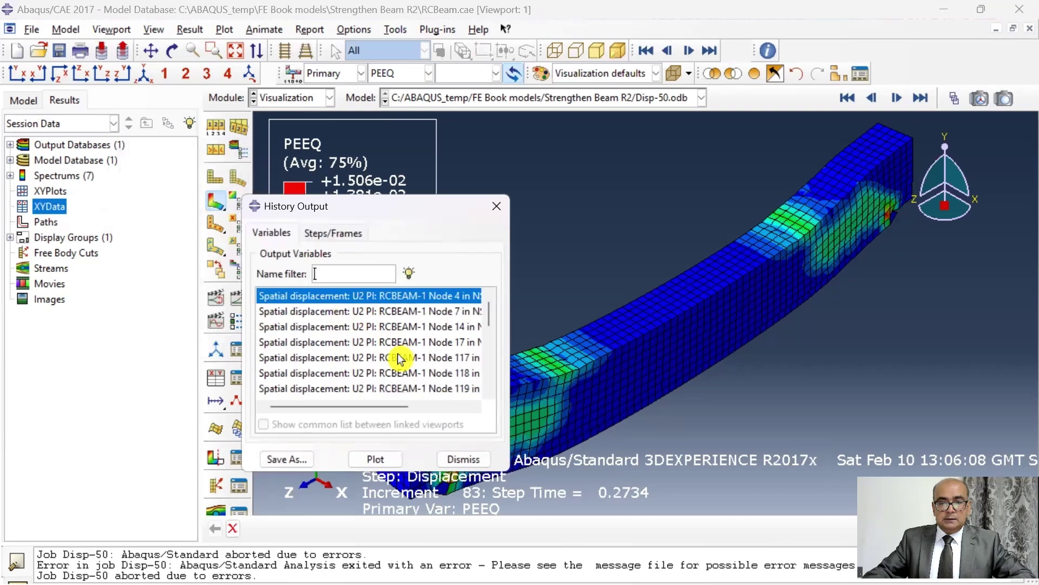
scroll(387, 360, down, 2)
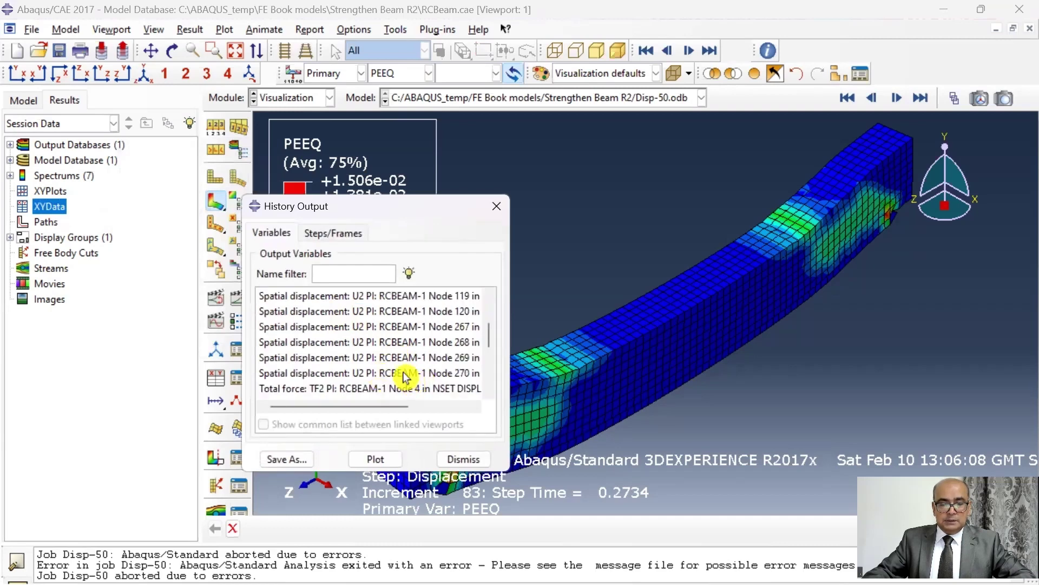
shift+click(403, 373)
scroll(444, 344, up, 2)
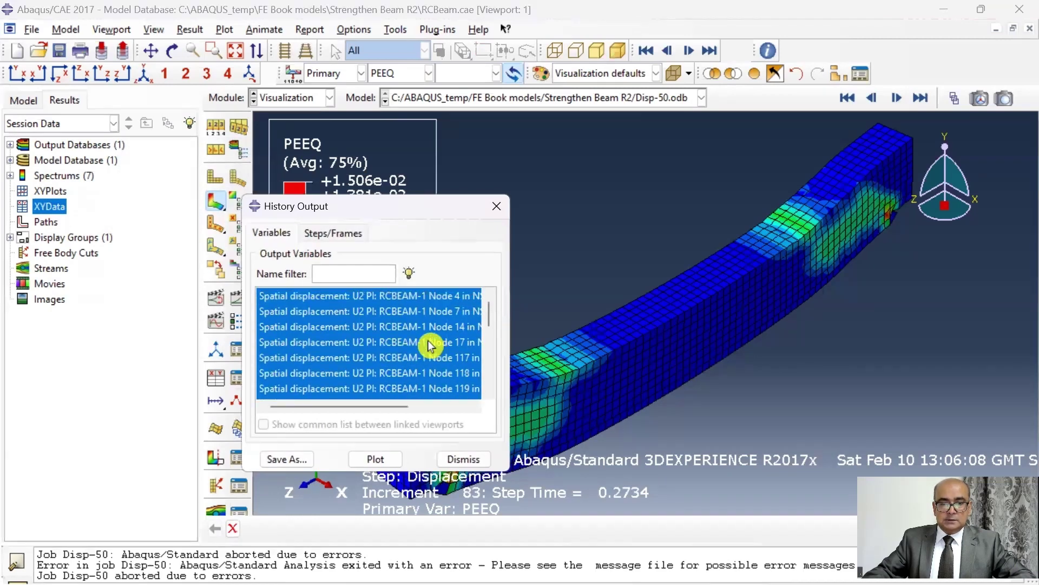
click(375, 460)
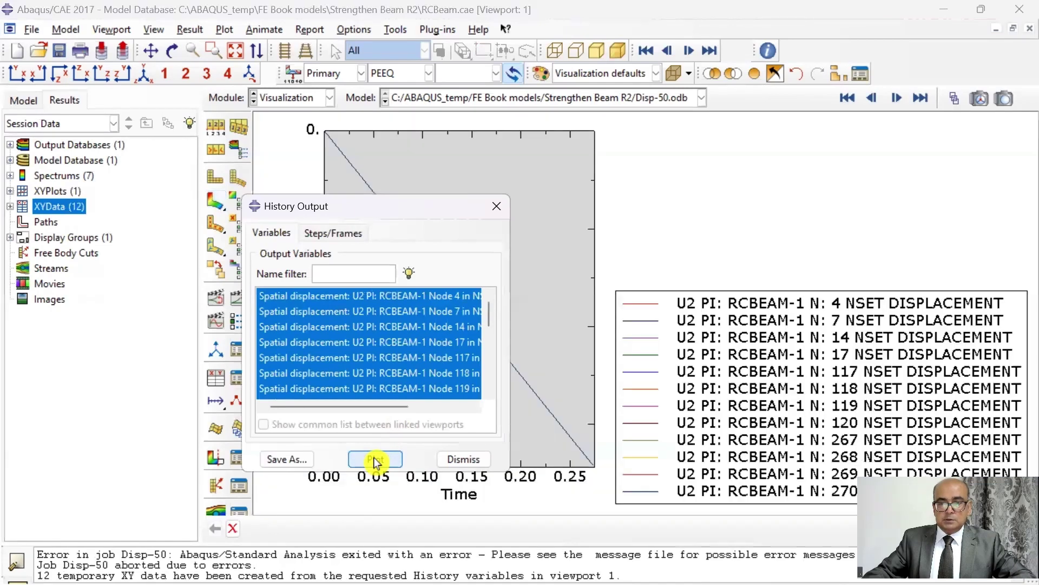
Step: Save the average of the selected U2 displacement histories as XY data named "disp" and plot it
click(287, 460)
click(335, 273)
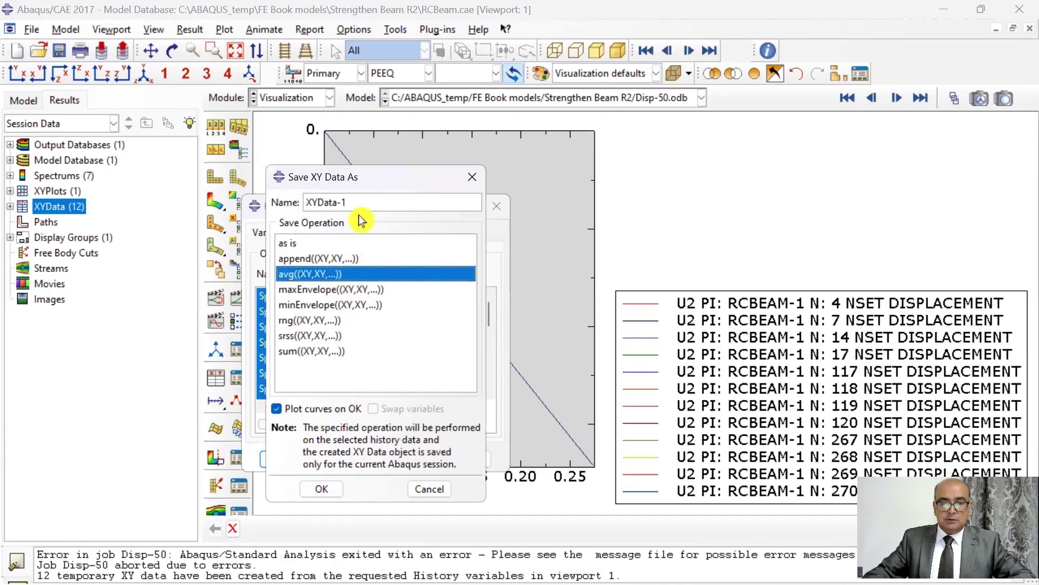
triple_click(361, 202)
text(disp)
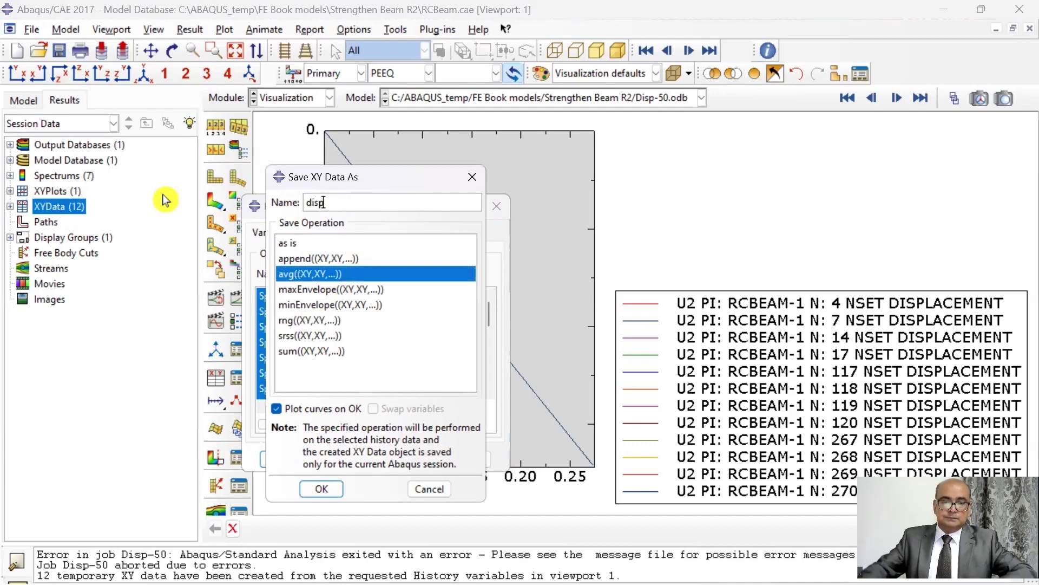
click(333, 489)
Step: Plot the TF2 total force histories for all displacement-set nodes, from node 4 to node 270
scroll(389, 338, down, 2)
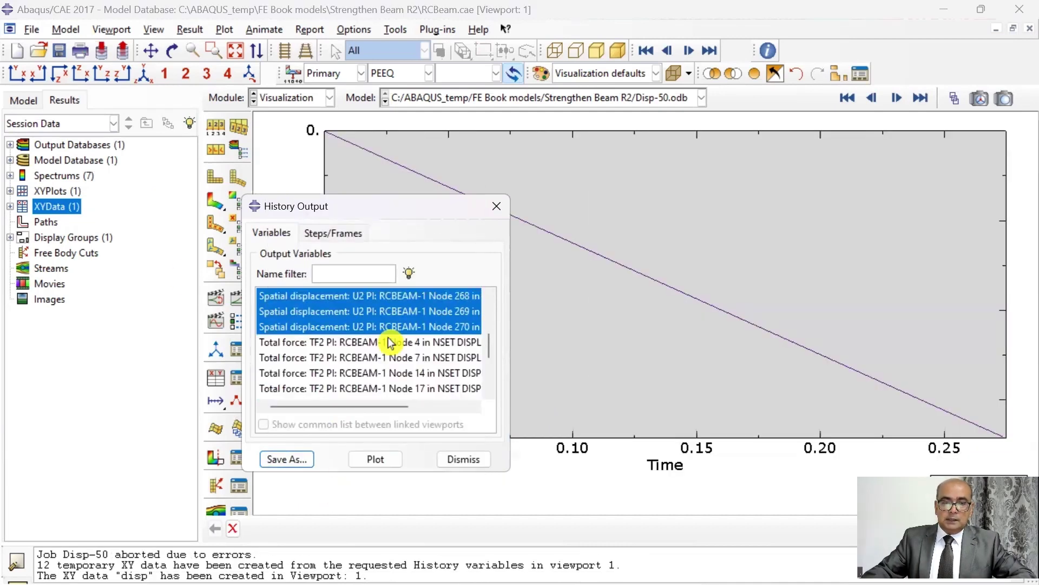
click(376, 346)
scroll(368, 379, down, 5)
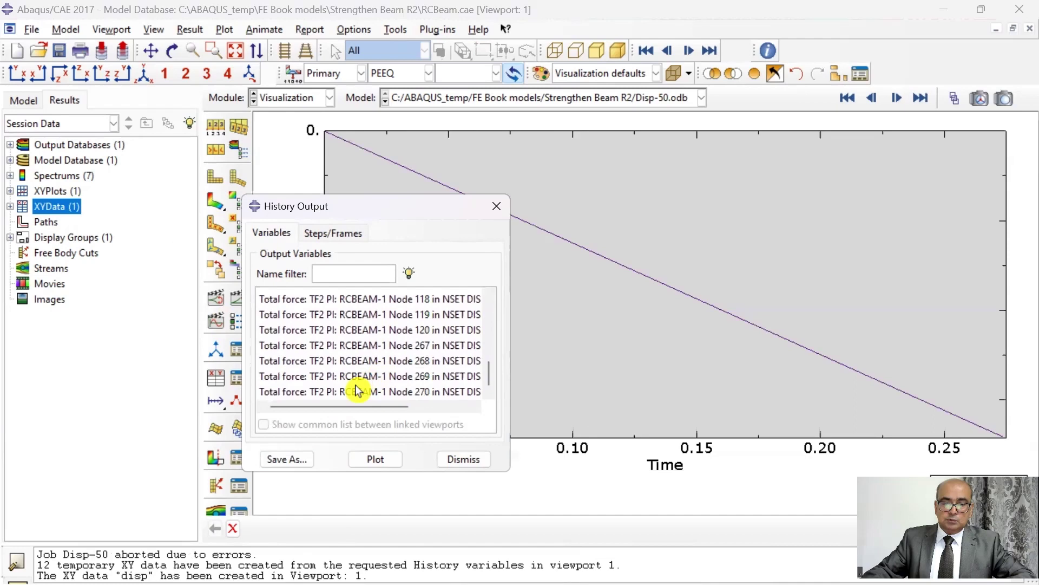
shift+click(358, 391)
click(375, 459)
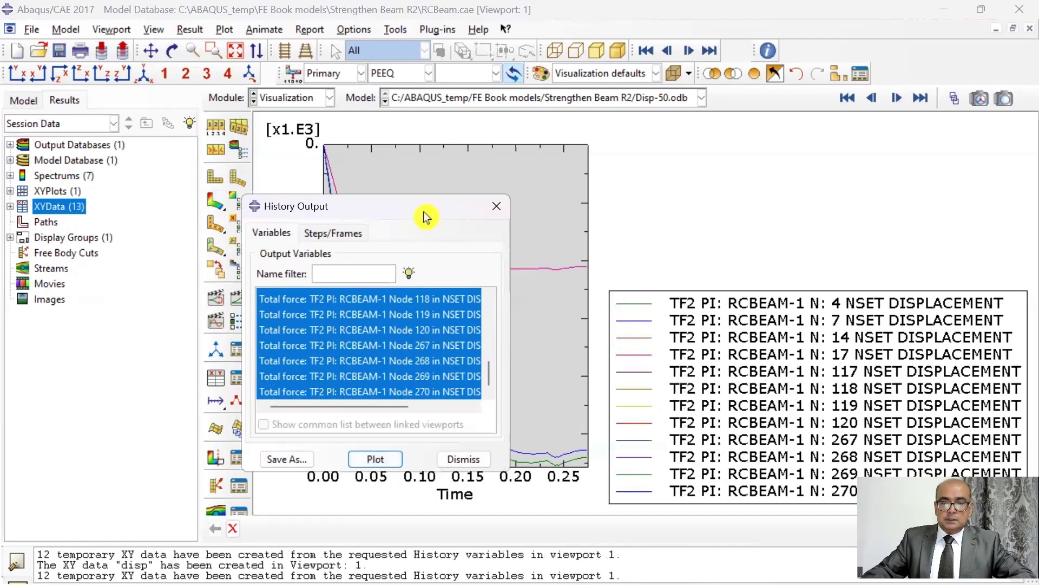
drag(424, 217, 763, 169)
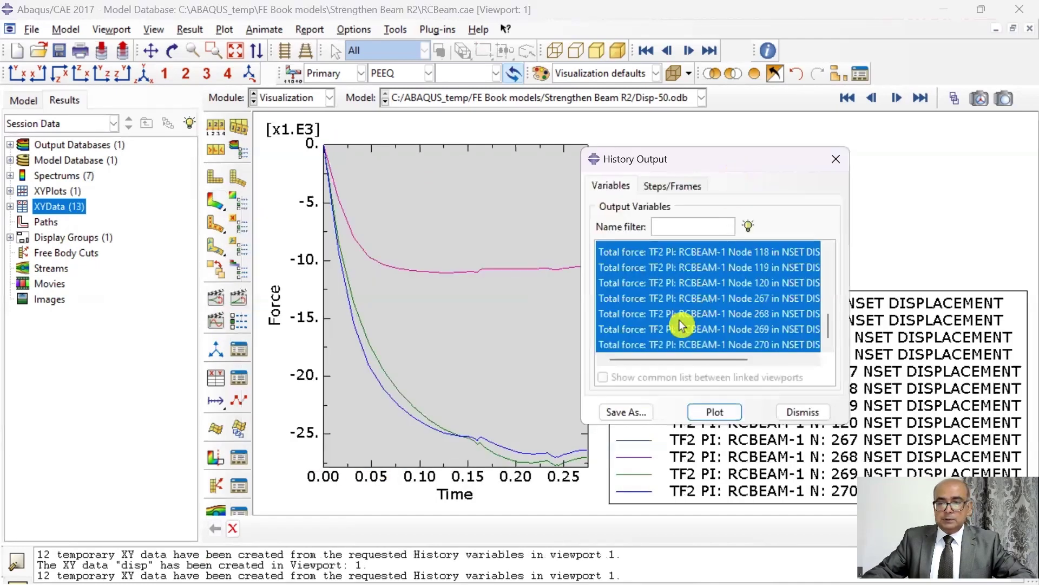
Step: Save the average of the selected TF2 total force histories as XY data named "Force avg" and close the history output dialog
click(628, 412)
click(663, 226)
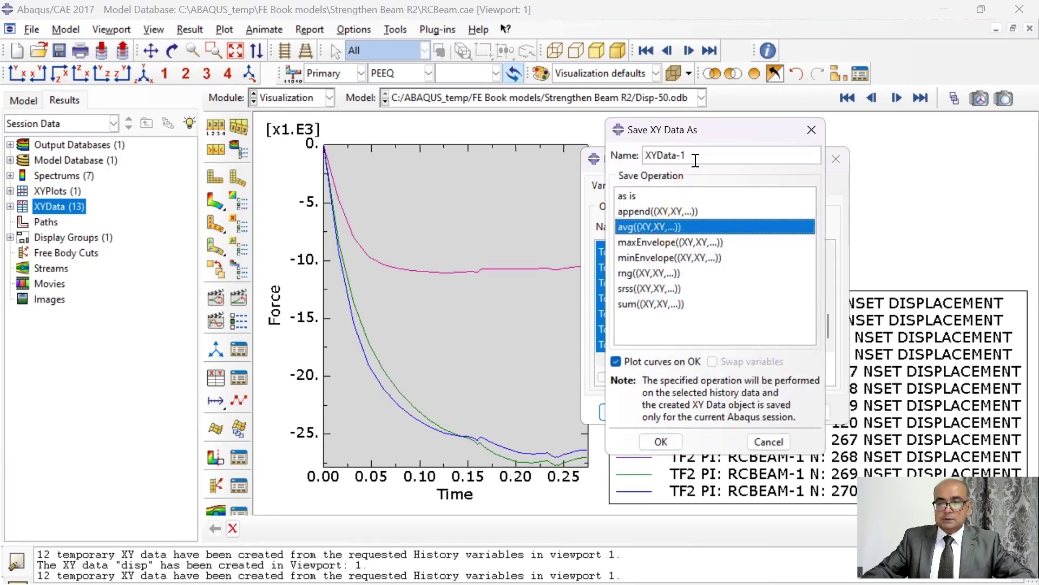
drag(696, 156, 571, 155)
text(Force av)
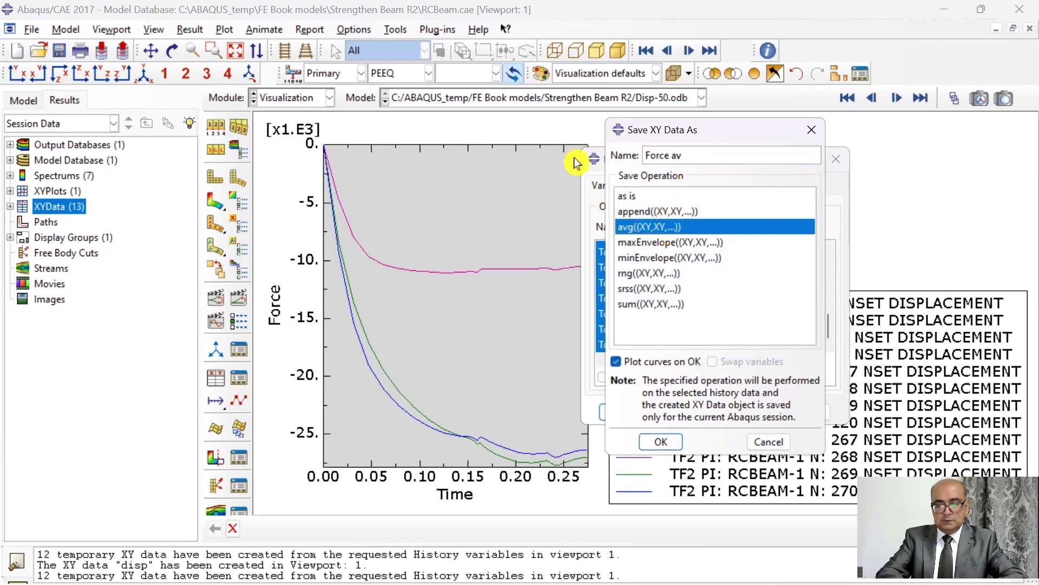
text(g)
click(660, 441)
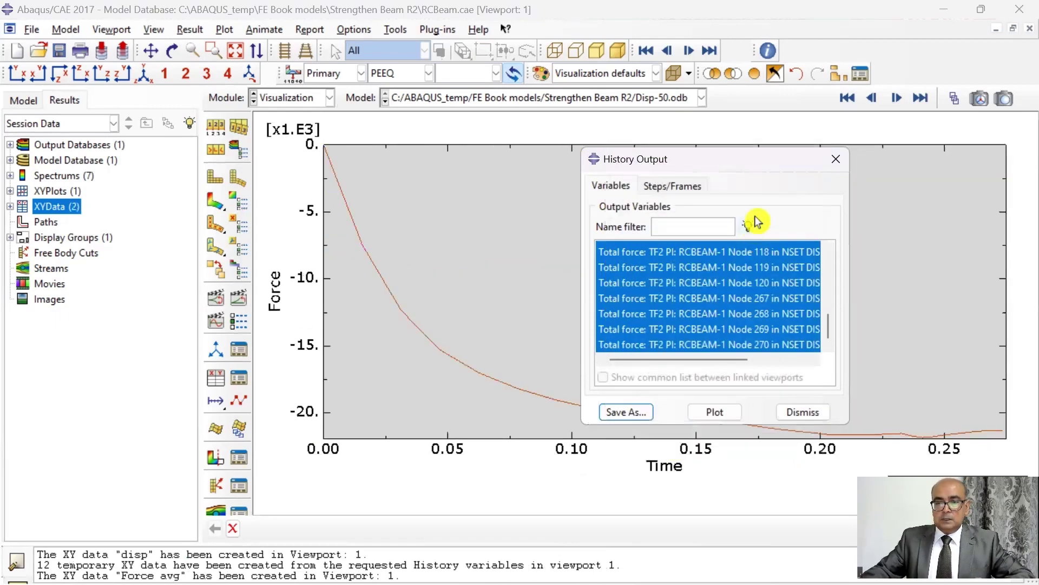
click(836, 158)
Step: Start an operation on XY data and build the expression combine ( "disp"*-1, "Force avg" )
double_click(59, 210)
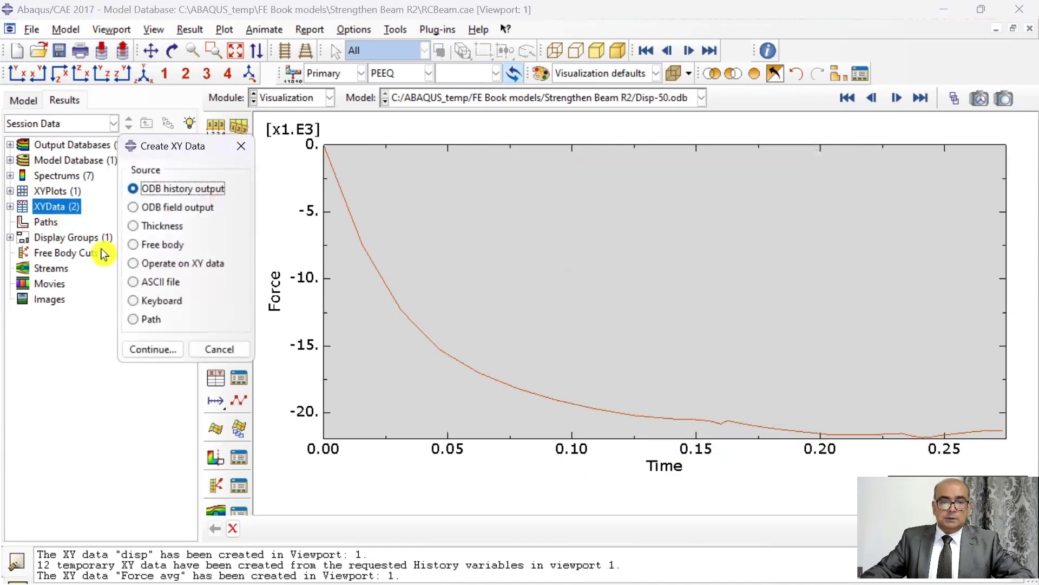
click(155, 264)
click(179, 349)
scroll(720, 390, down, 2)
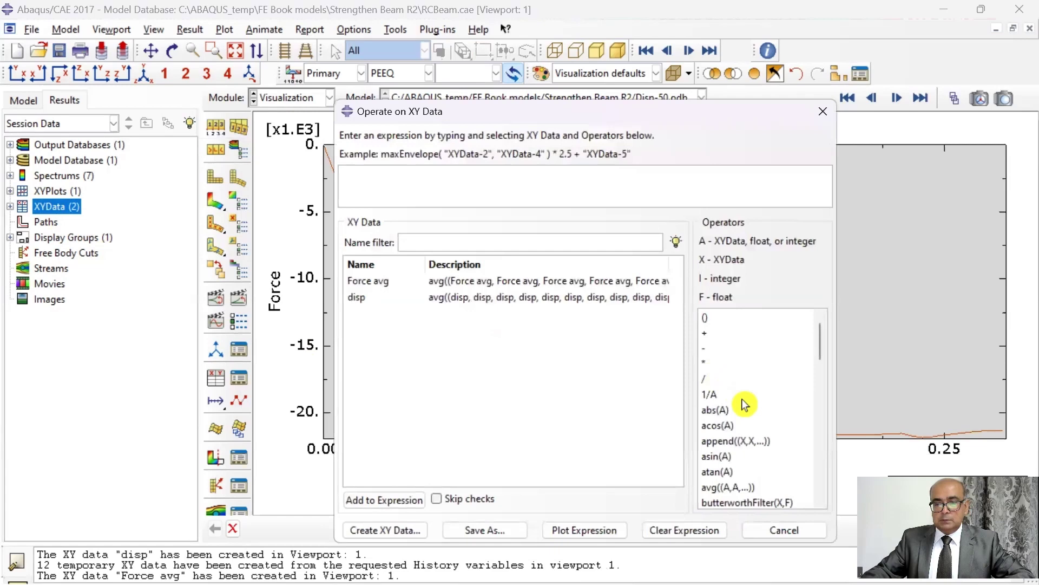
click(747, 456)
click(417, 296)
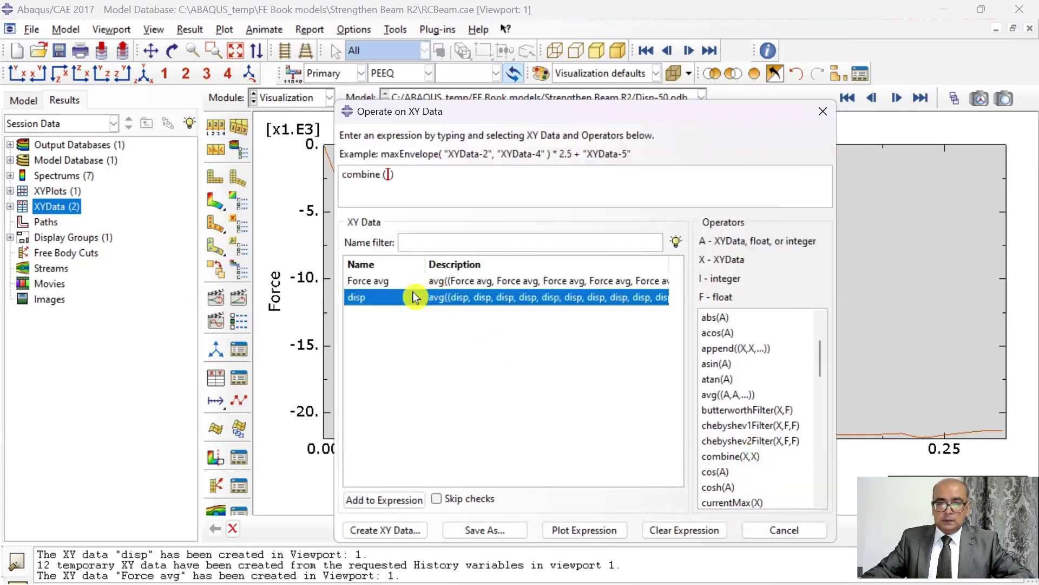
click(417, 279)
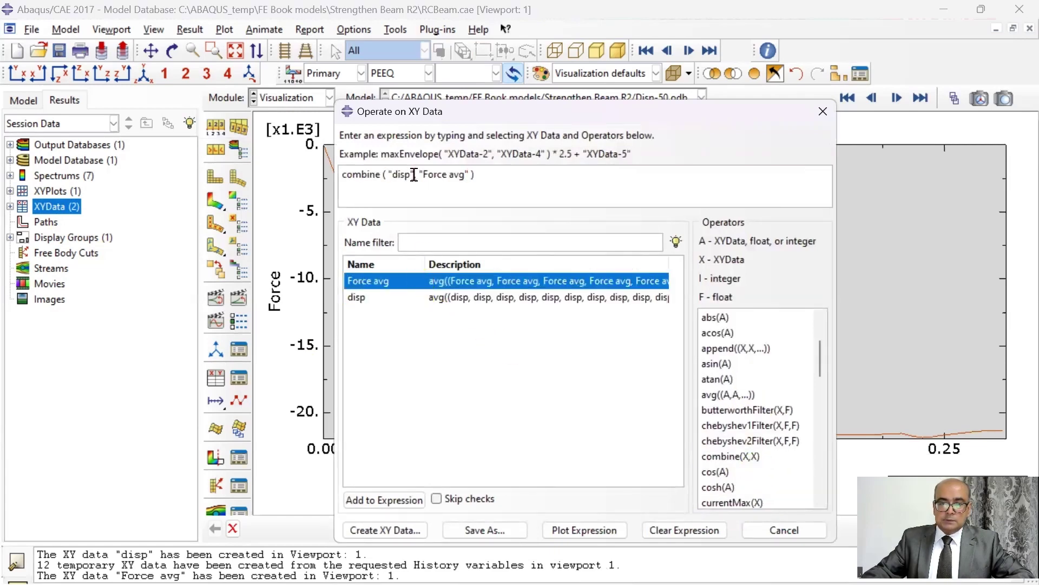
text(*-1,)
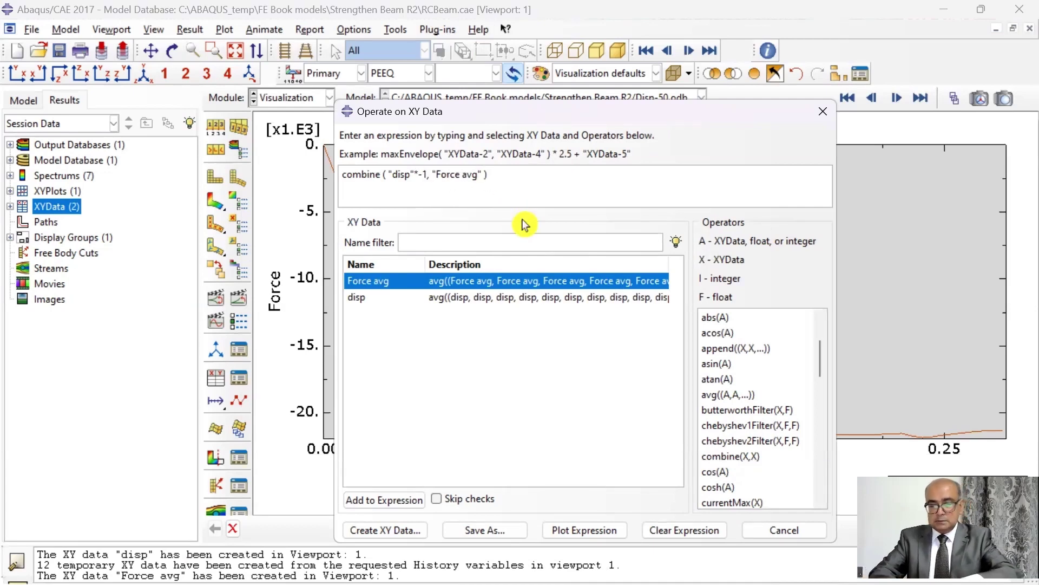
text(*-1)
click(584, 530)
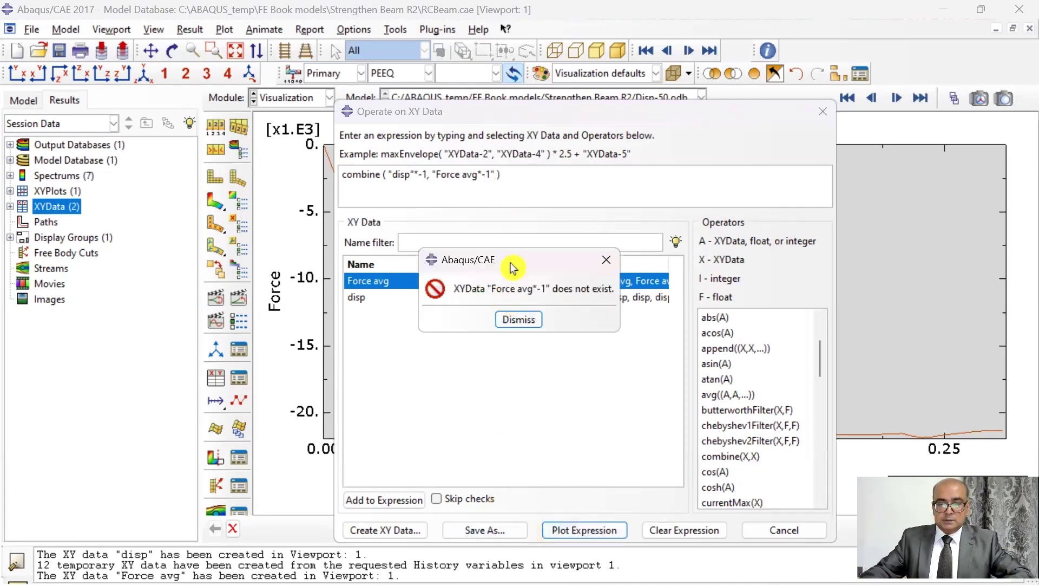
click(518, 319)
key(BackSpace)
key(BackSpace)
key(BackSpace)
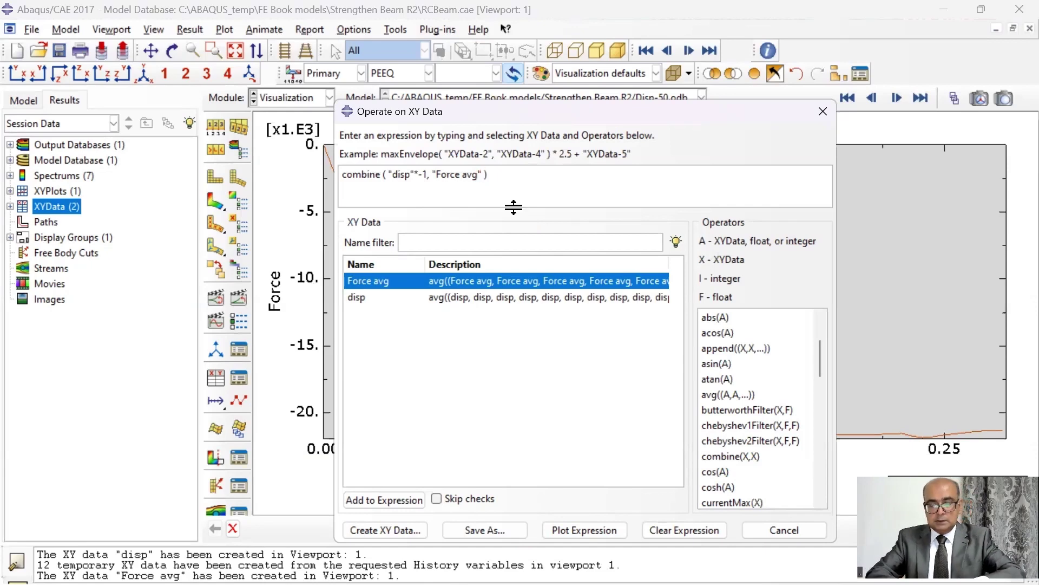
Step: Multiply the "Force avg" term of the expression by -1 and save the plotted curve as "Force avg - disp"
text(*-1)
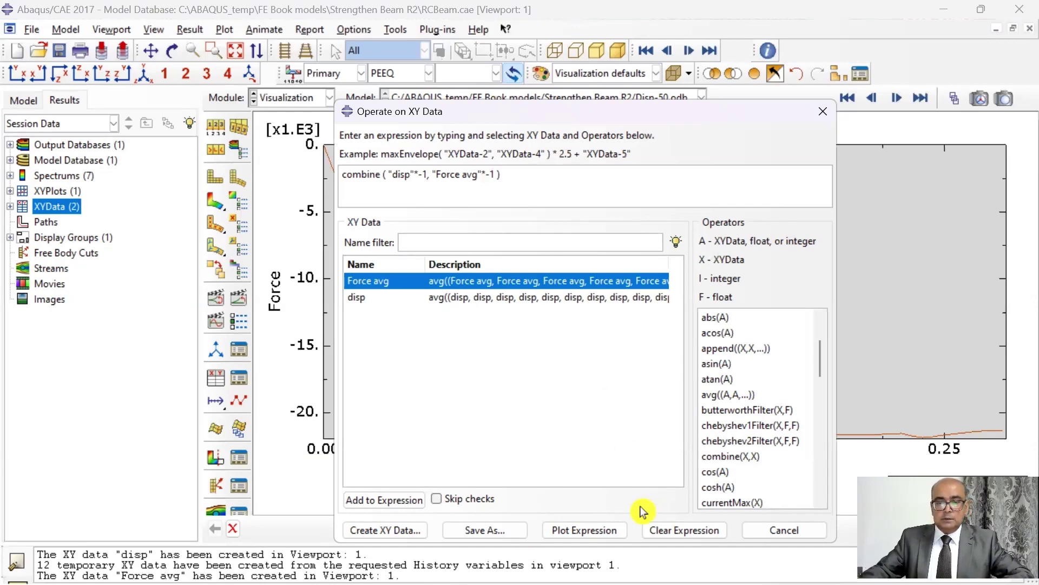
click(548, 530)
click(503, 531)
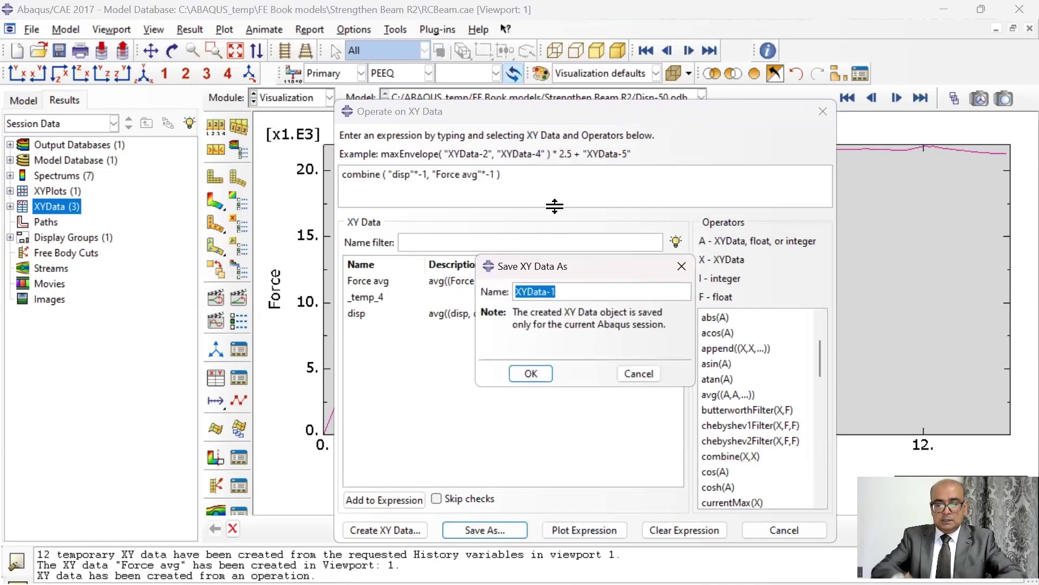
text(Force a)
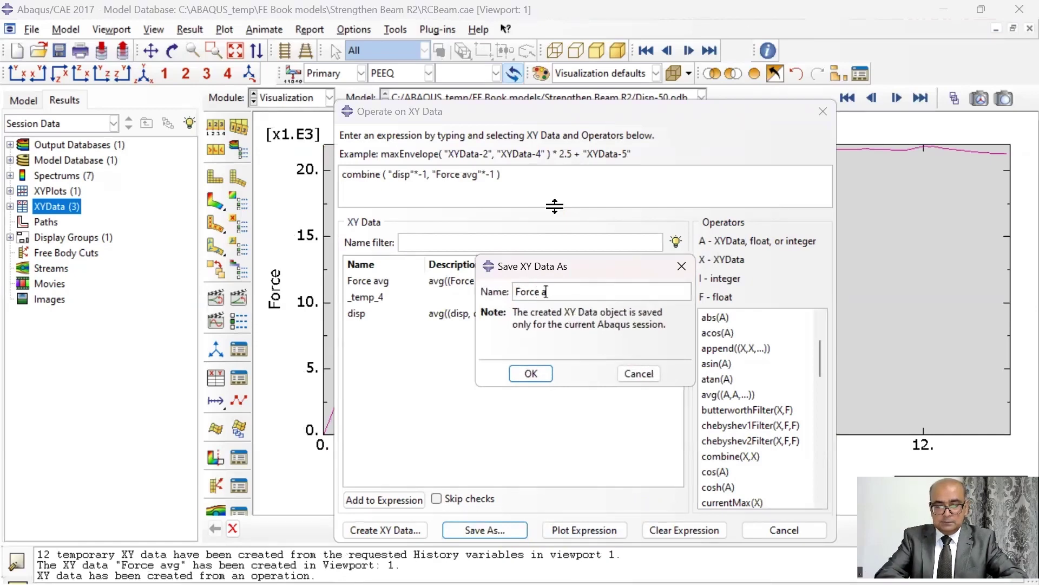
text(vg - disp)
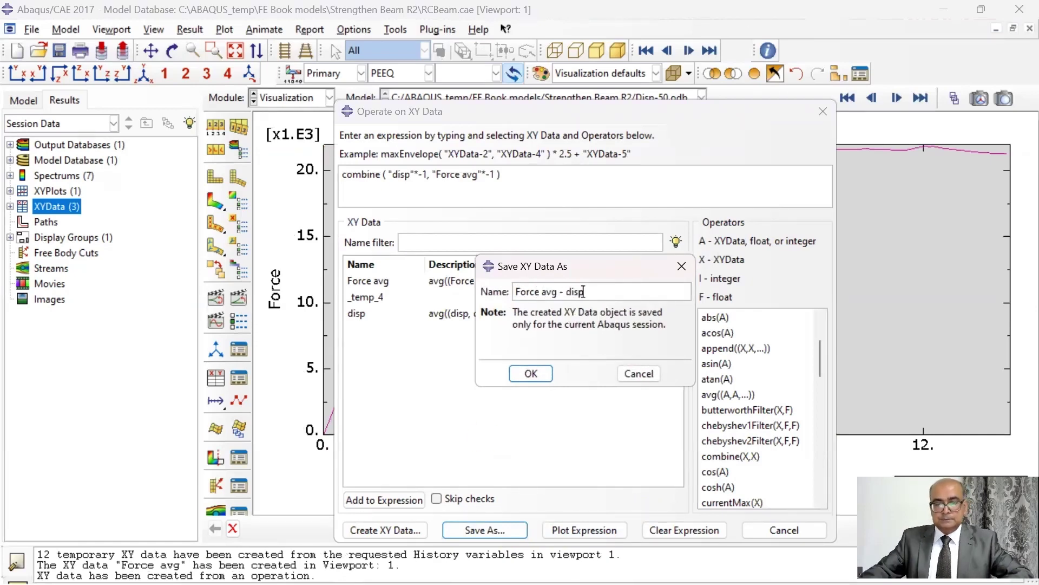
click(530, 374)
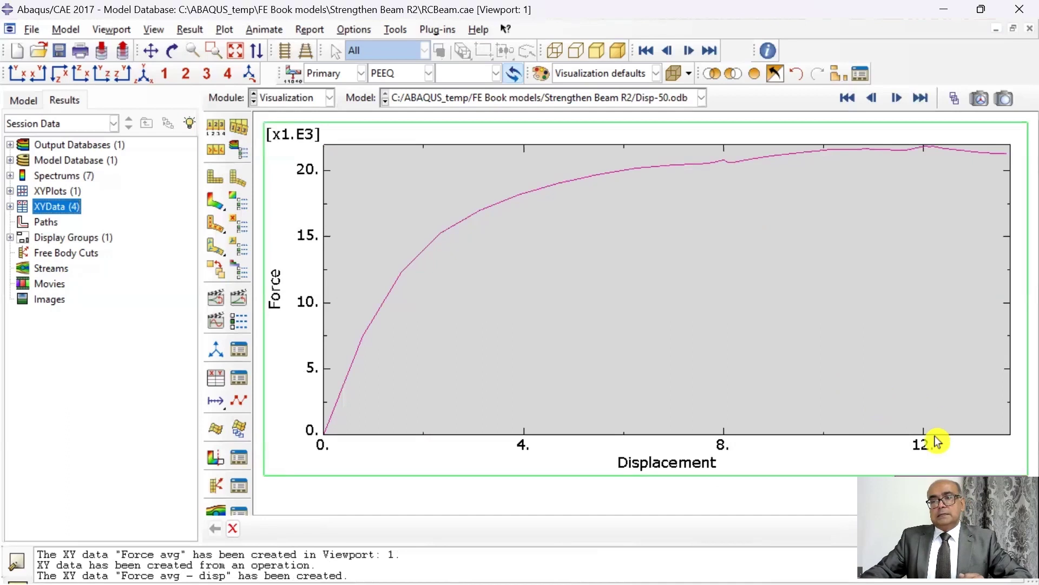
Step: Open the "Force avg - disp" XY data and examine its displacement and force values down to the last rows
click(10, 206)
click(84, 239)
right_click(85, 248)
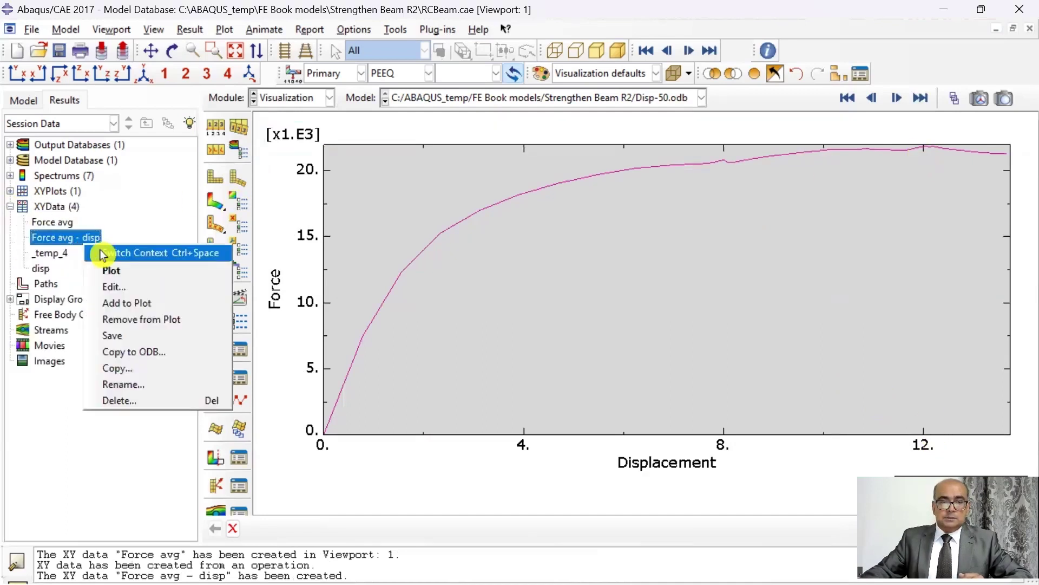
click(116, 283)
scroll(227, 364, down, 2)
scroll(228, 363, down, 10)
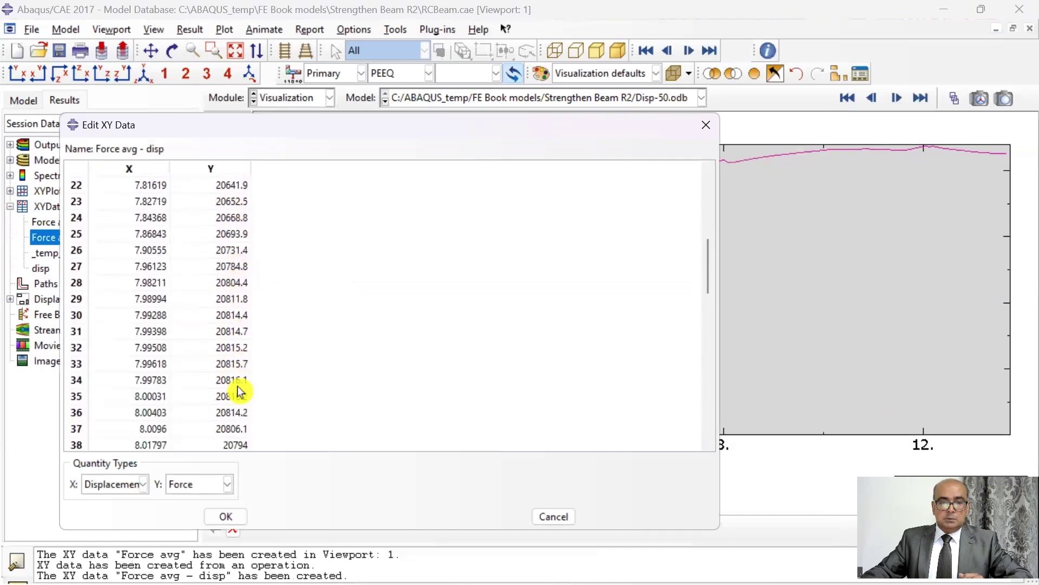
scroll(239, 399, down, 10)
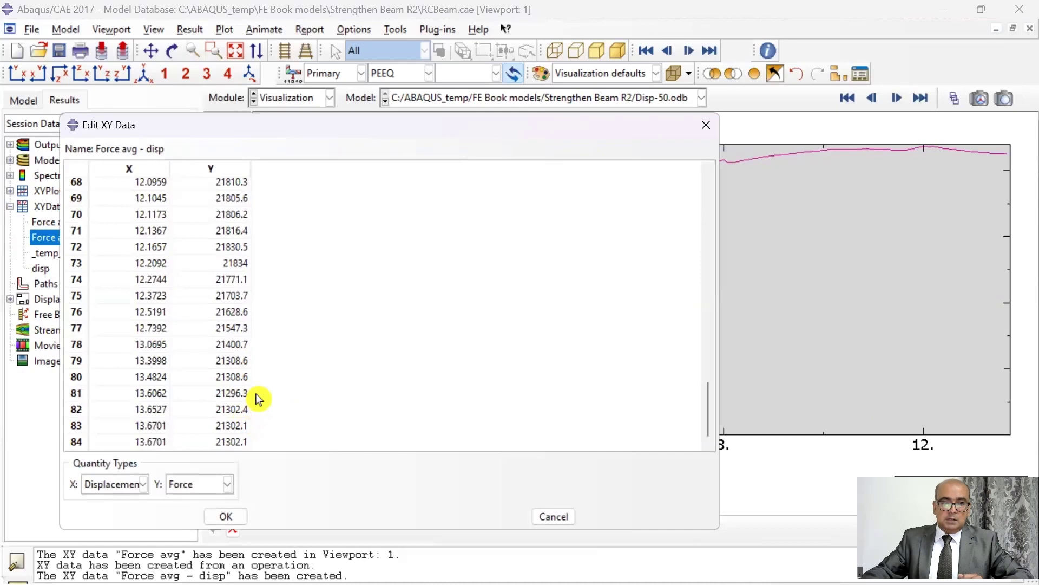
scroll(258, 395, up, 4)
click(709, 128)
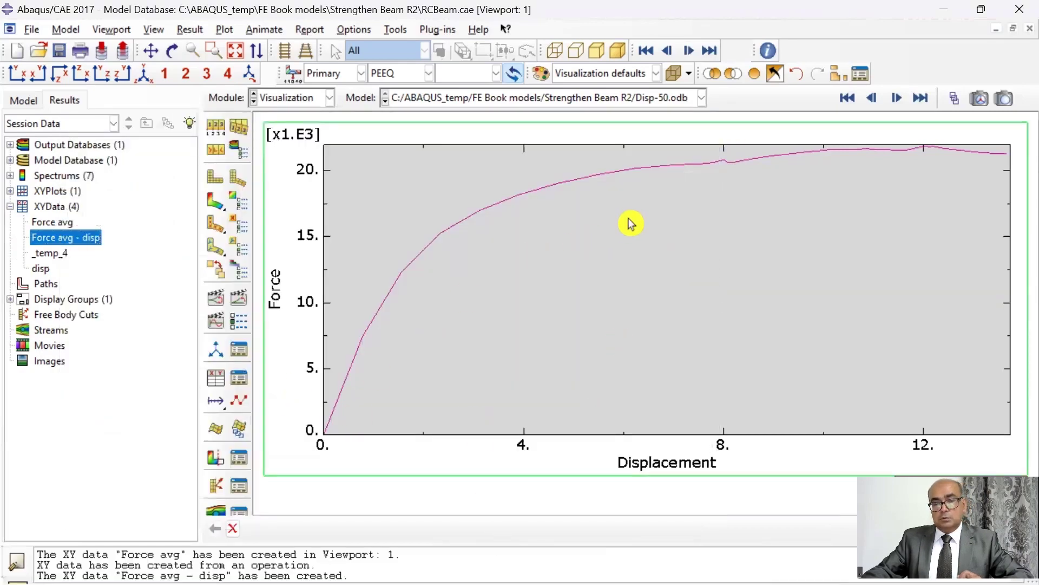
click(69, 210)
double_click(69, 210)
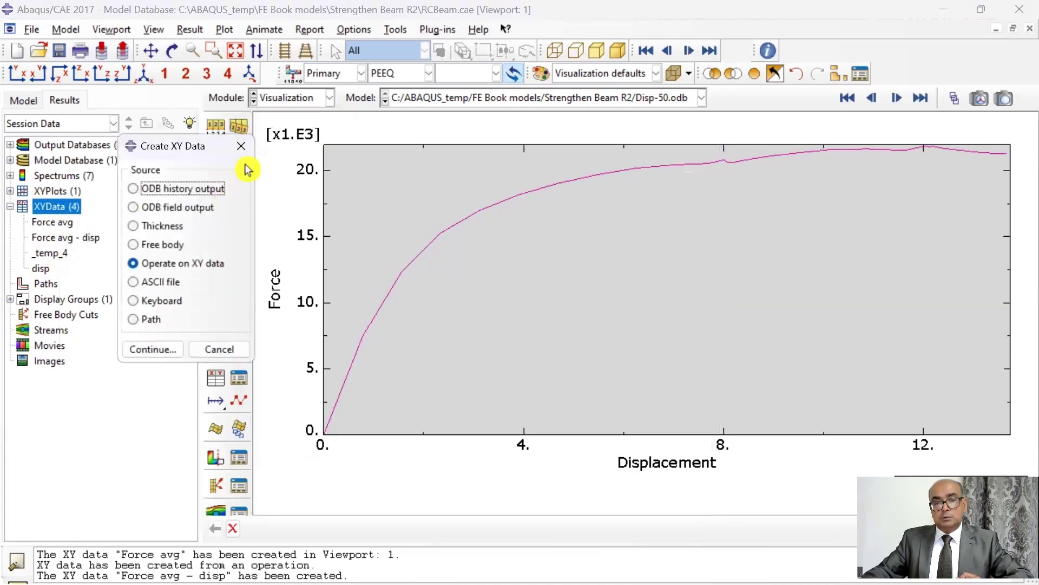
click(242, 140)
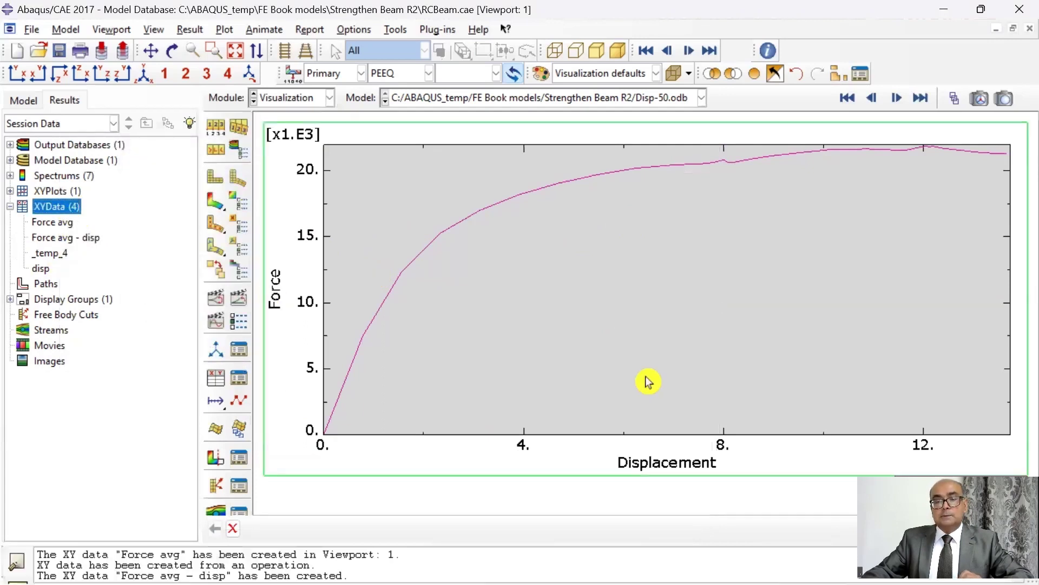
Step: Create XY data from ODB history output and plot the TF2 total forces for nodes 4 to 270 again
double_click(69, 209)
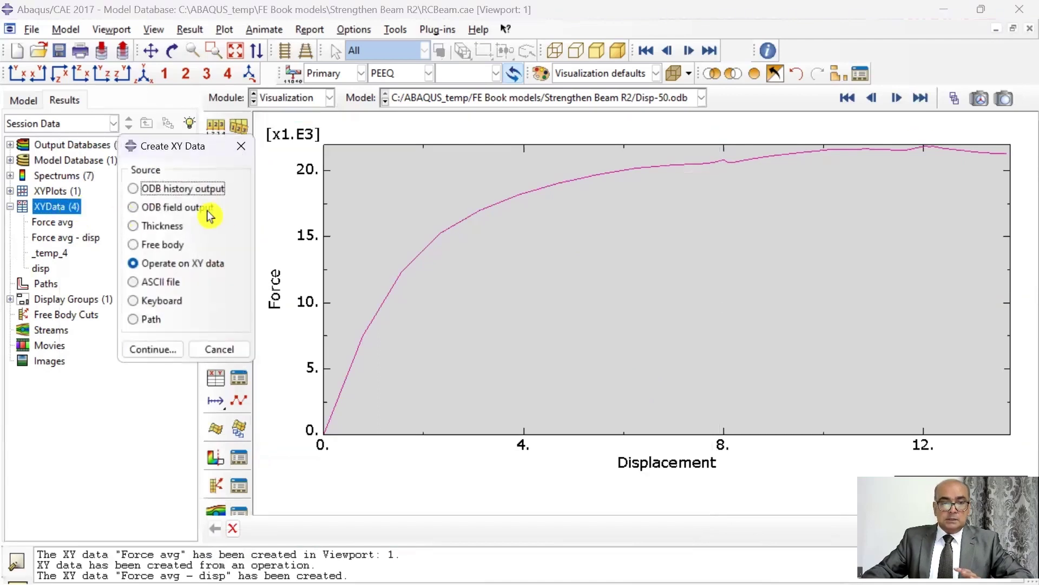
click(140, 207)
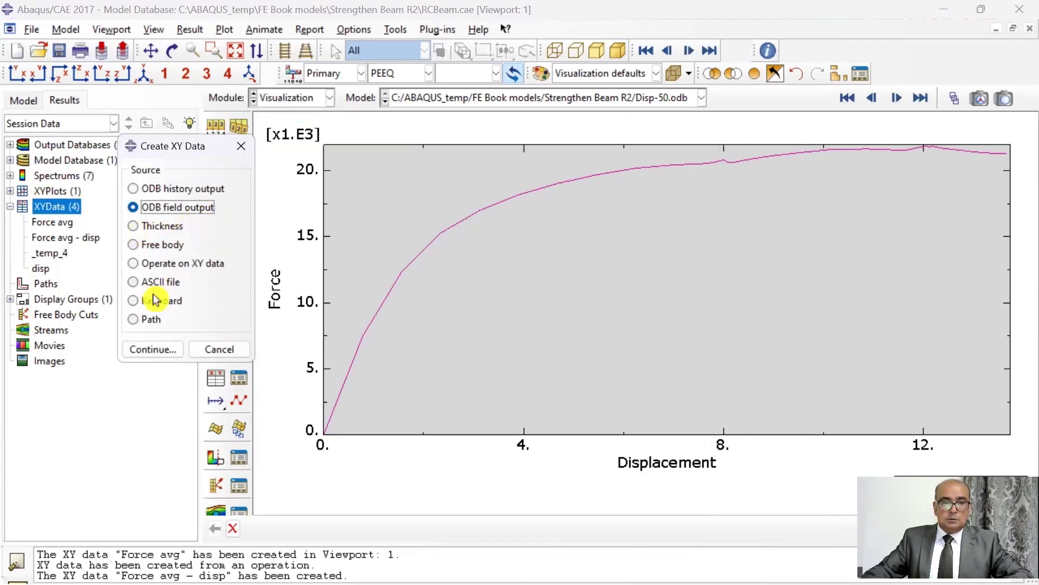
click(140, 188)
click(152, 349)
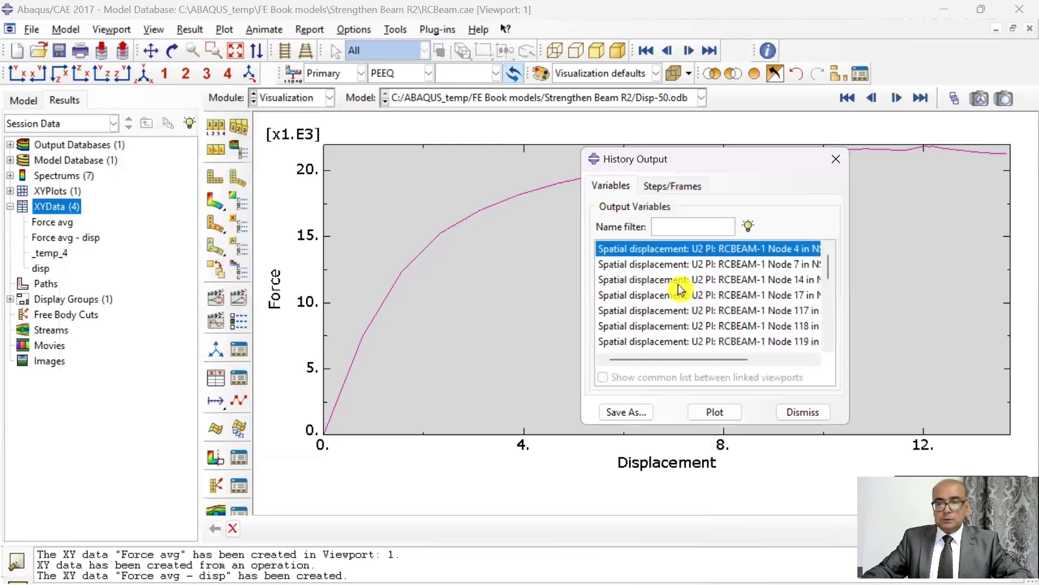
scroll(677, 341, down, 5)
shift+click(681, 344)
click(715, 412)
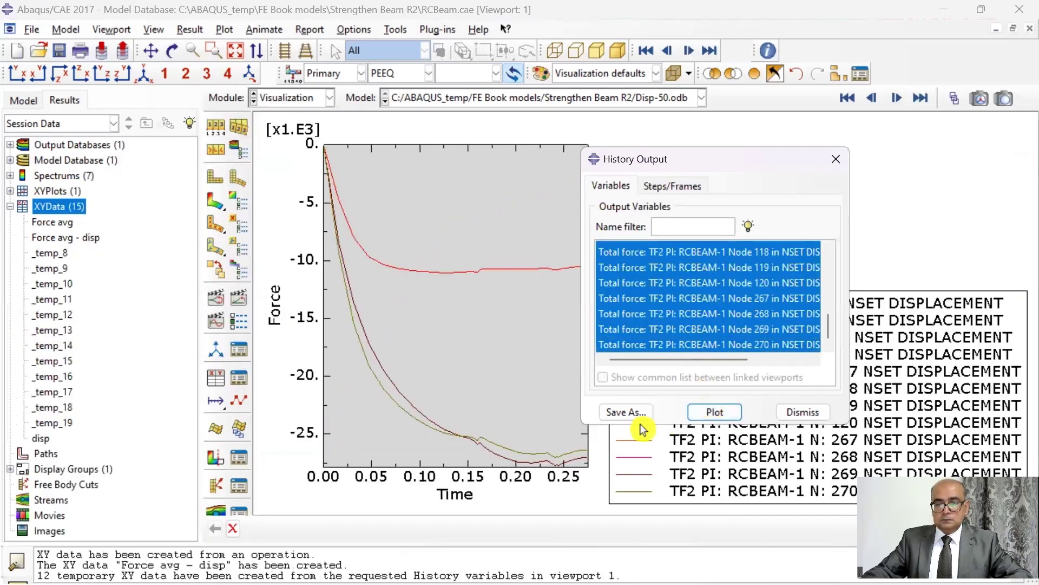
Step: Save the sum of the selected TF2 total force histories as XY data named "Force tot" and plot it
click(631, 414)
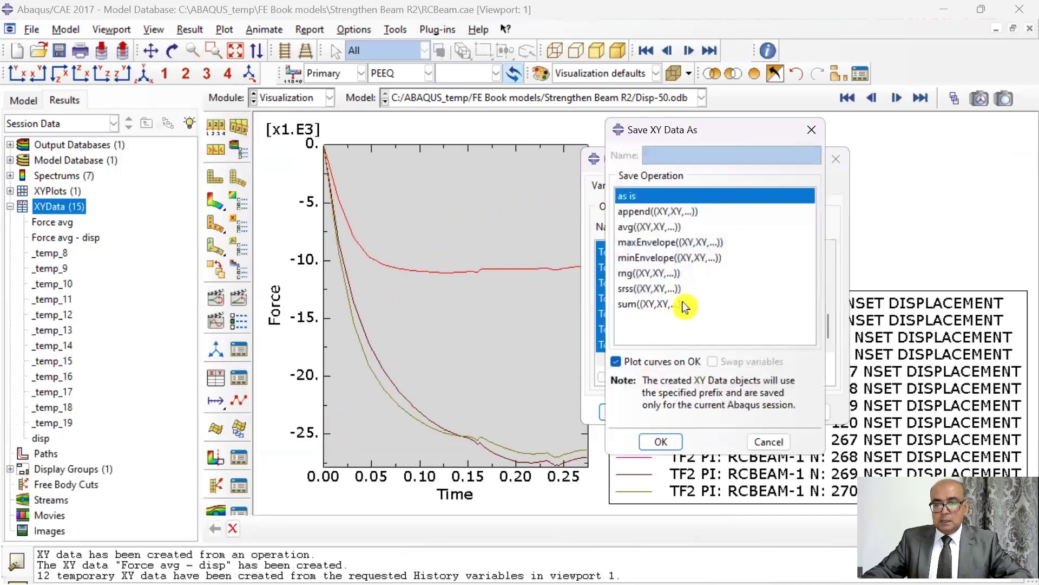
click(681, 307)
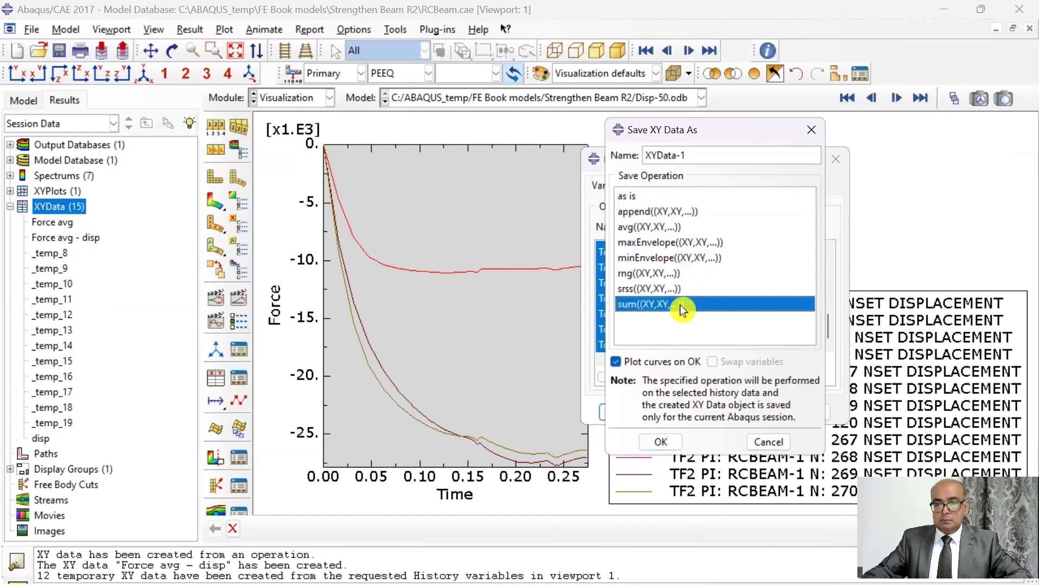
drag(702, 155, 560, 149)
text(F)
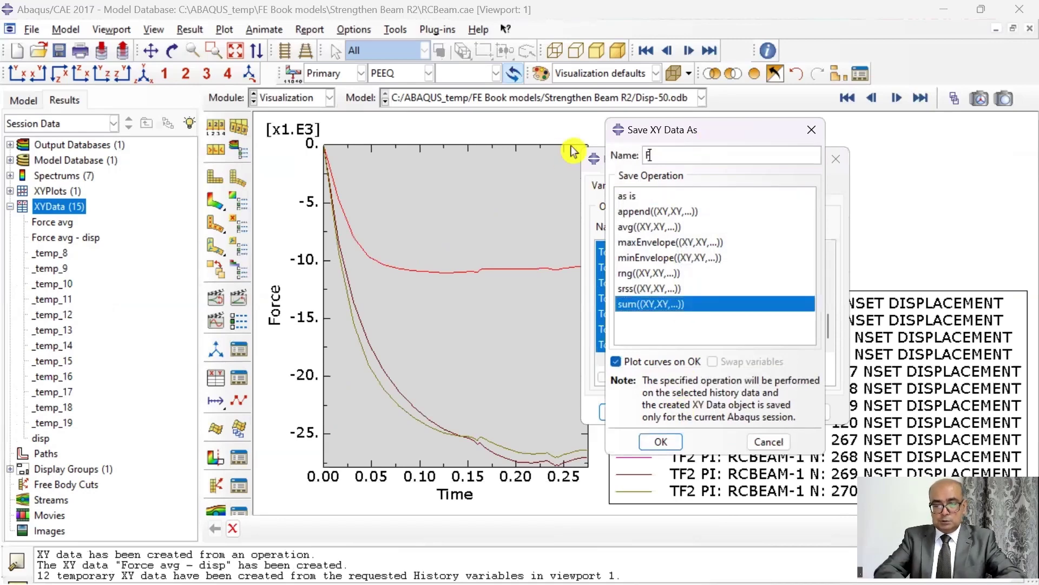
text(orce tot)
key(Return)
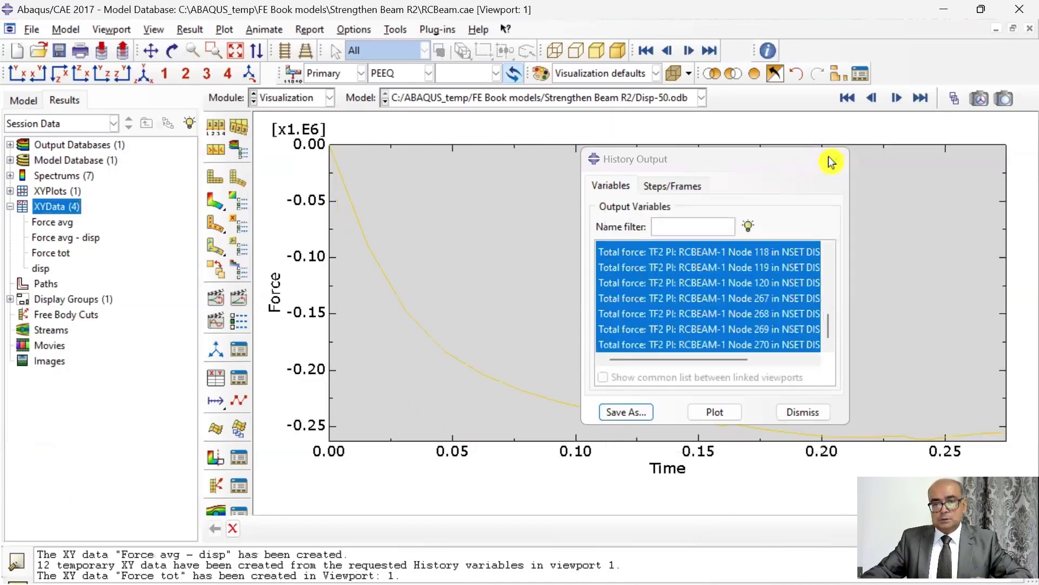
Step: Close the History Output dialog and select the "Force tot" XY data in the session data
click(836, 158)
right_click(71, 214)
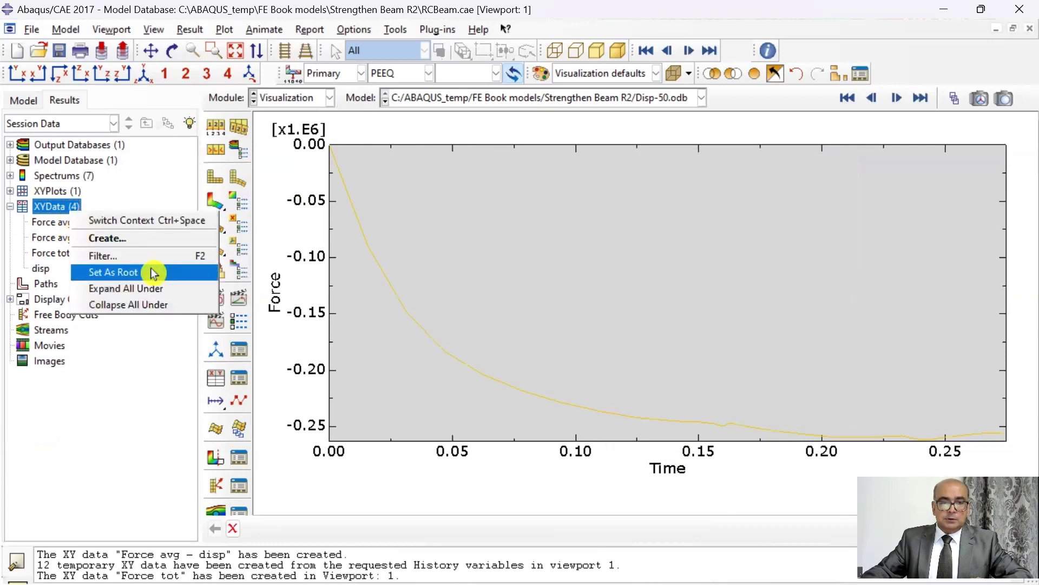
click(114, 408)
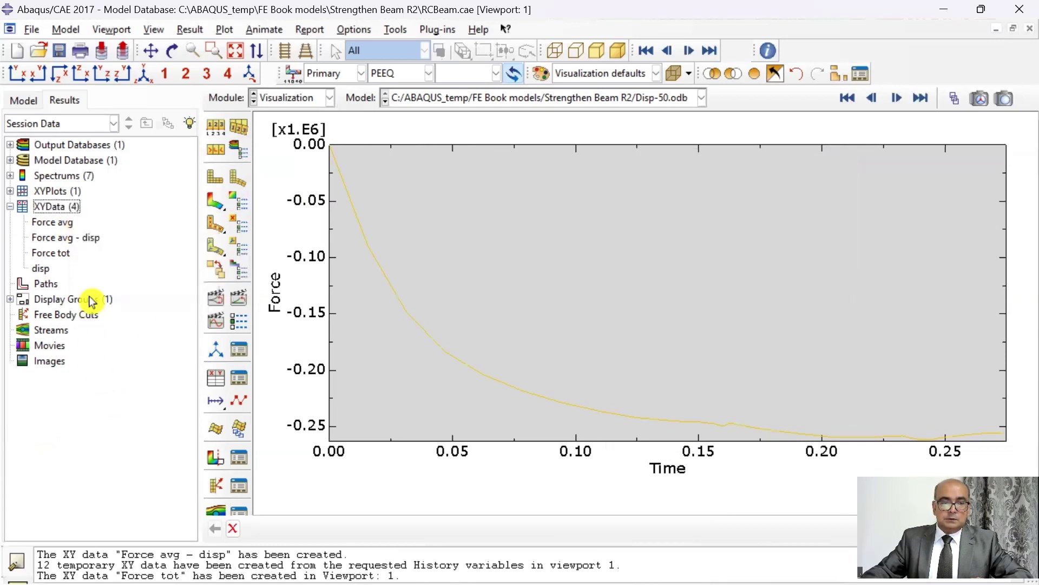
click(61, 261)
right_click(61, 261)
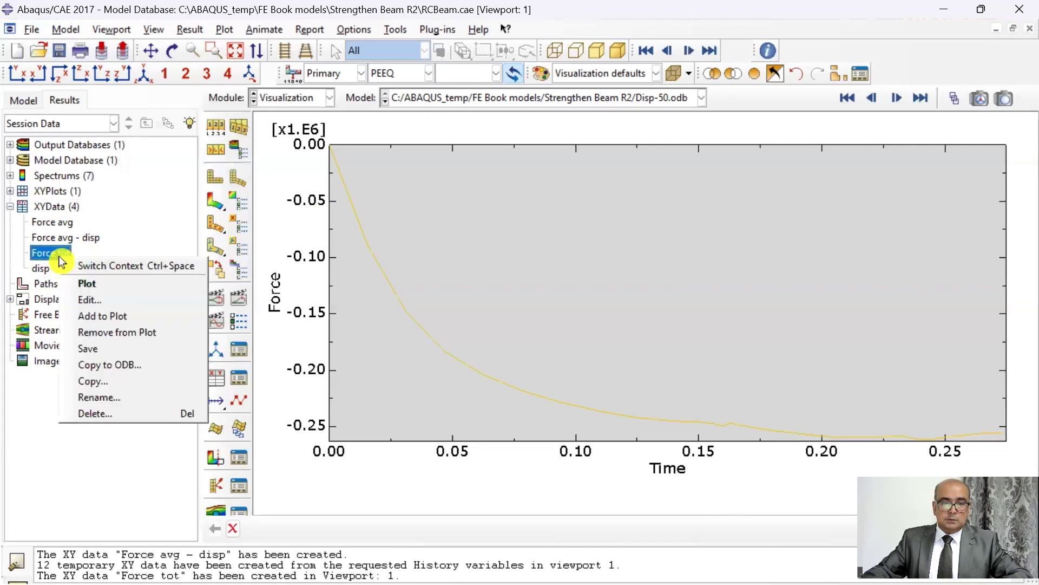
click(322, 442)
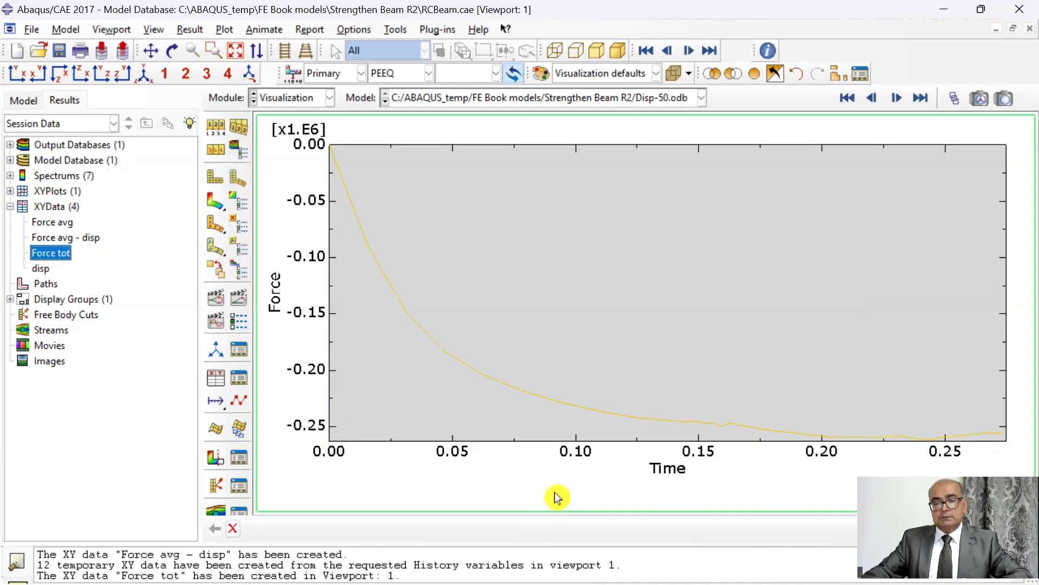
Step: Switch to the 2022 Structures paper in Adobe Acrobat and examine its title page, the RC beam specimen details and the MAS distribution drawings
key(alt+Tab)
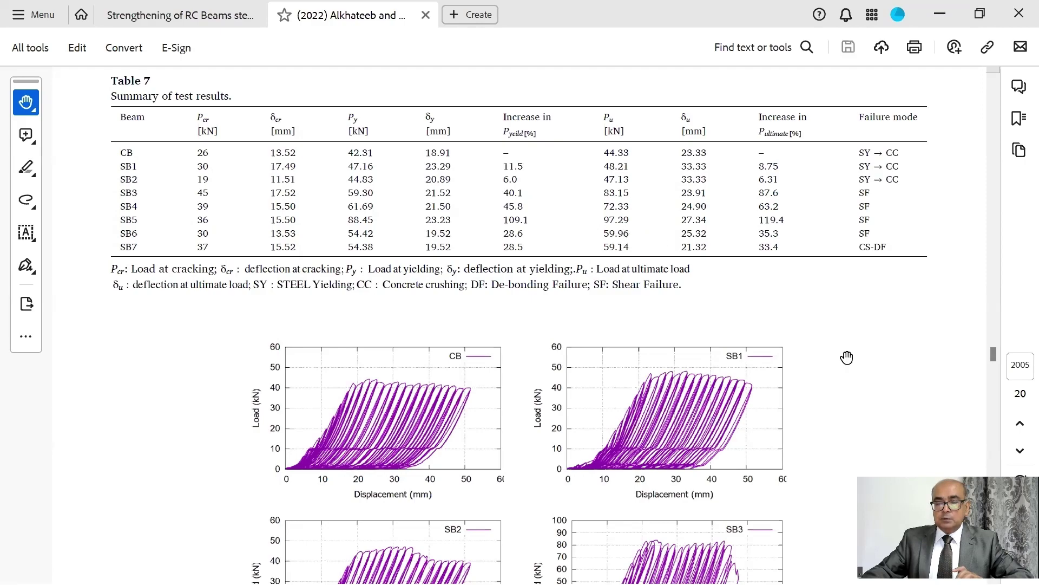
scroll(995, 352, up, 3)
drag(995, 352, 994, 127)
scroll(617, 338, up, 5)
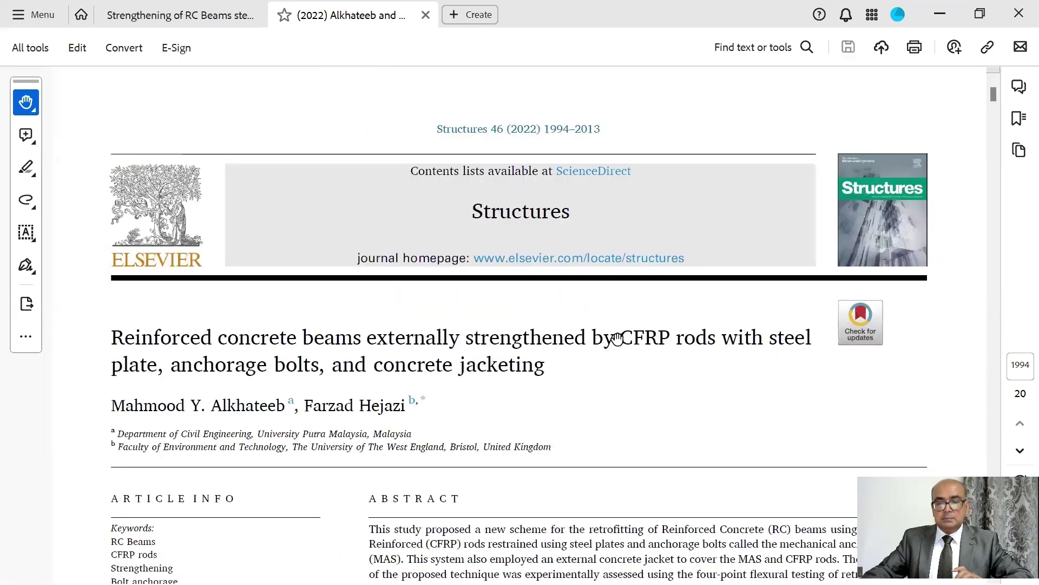
scroll(616, 376, down, 10)
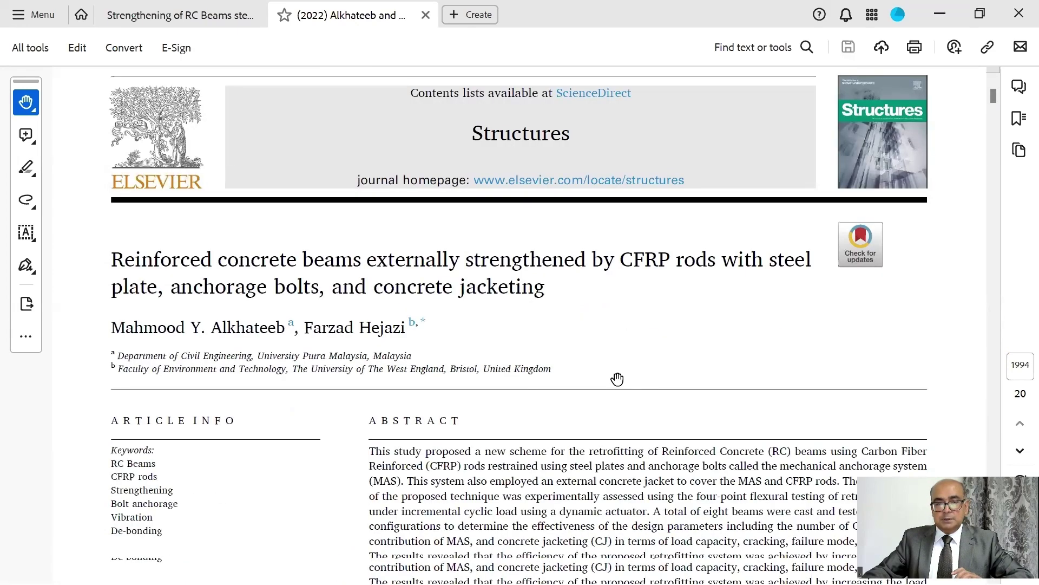
click(997, 328)
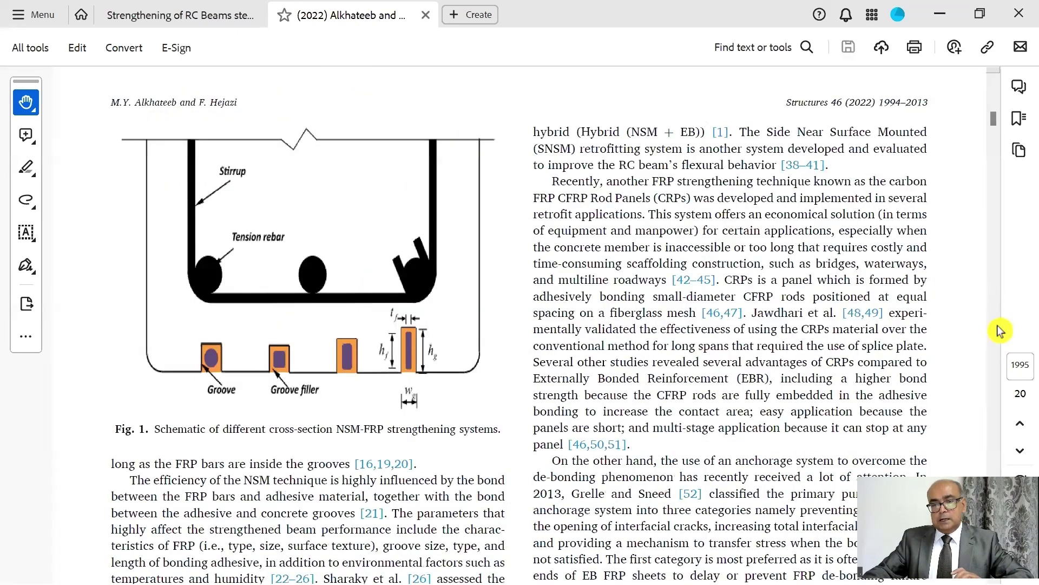
drag(999, 330, 1002, 249)
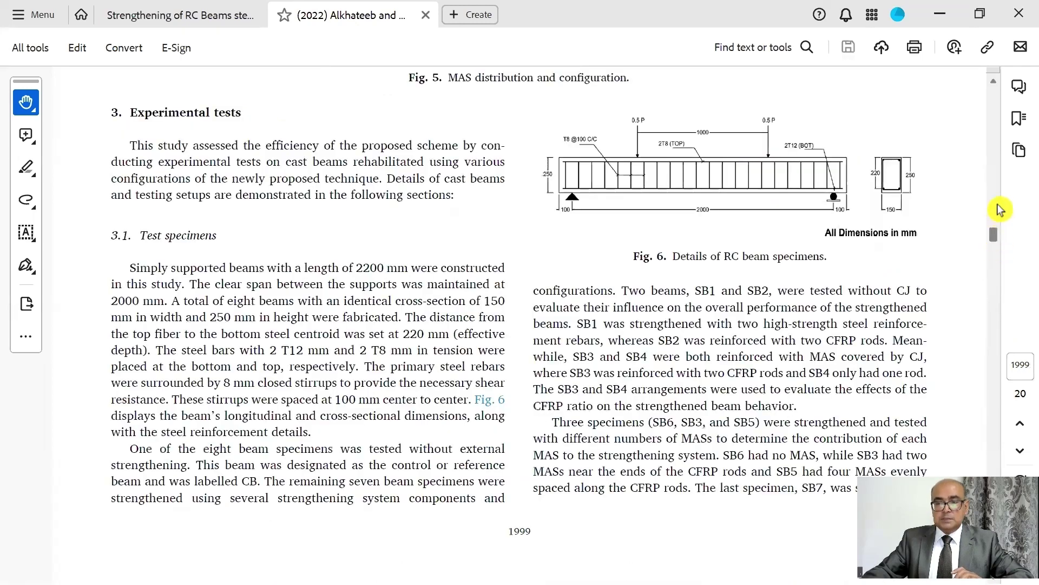
click(1000, 209)
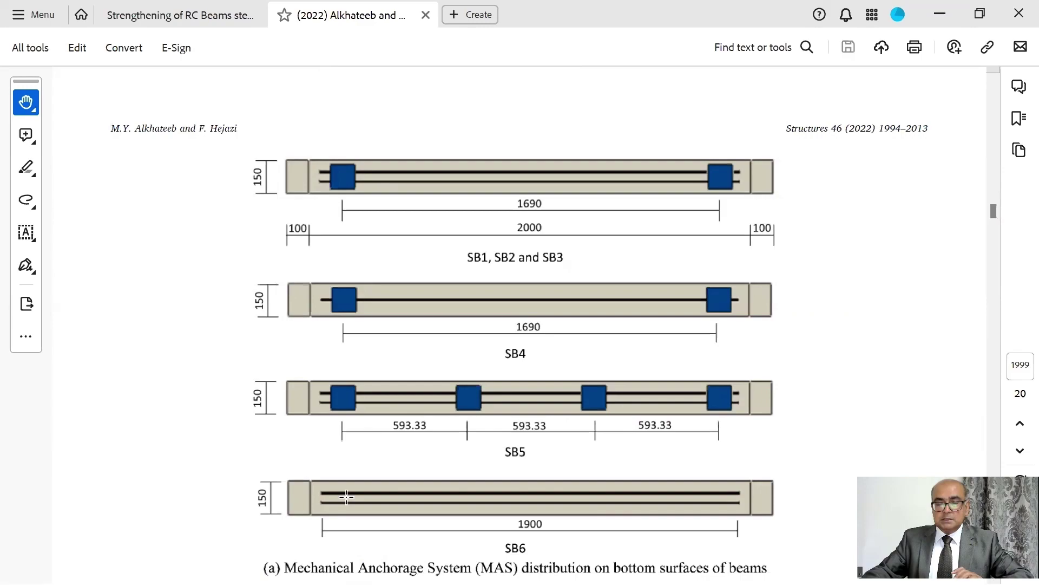
mouse_move(484, 565)
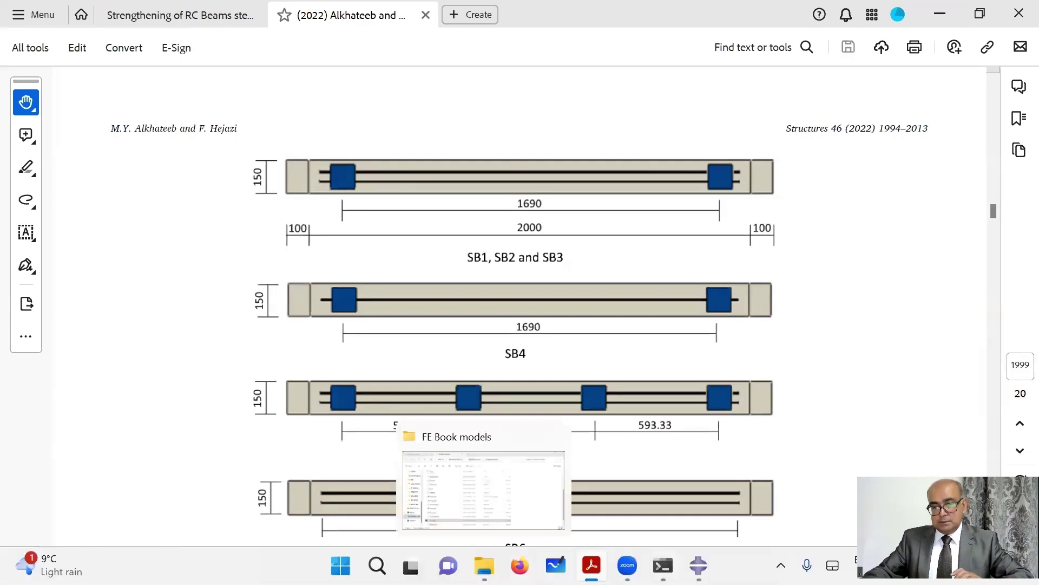